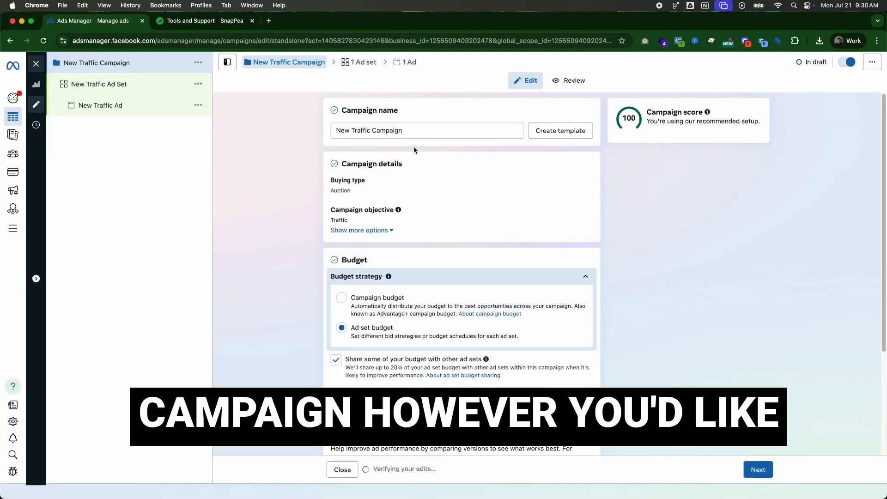
Replace the campaign name with "HIT.1A.".
left_click(407, 129)
key("super+a")
type("HIT.1A.")
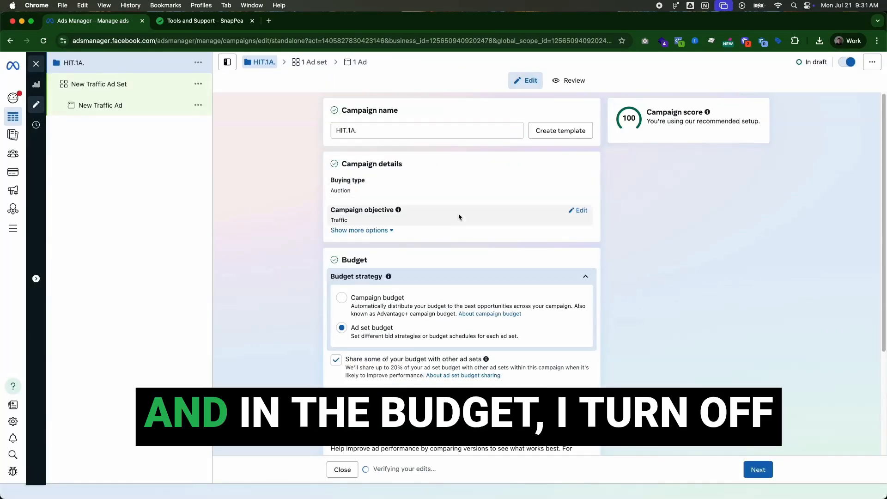
Turn off sharing some of the budget with other ad sets in the campaign's budget settings.
scroll(453, 231, "down", 3)
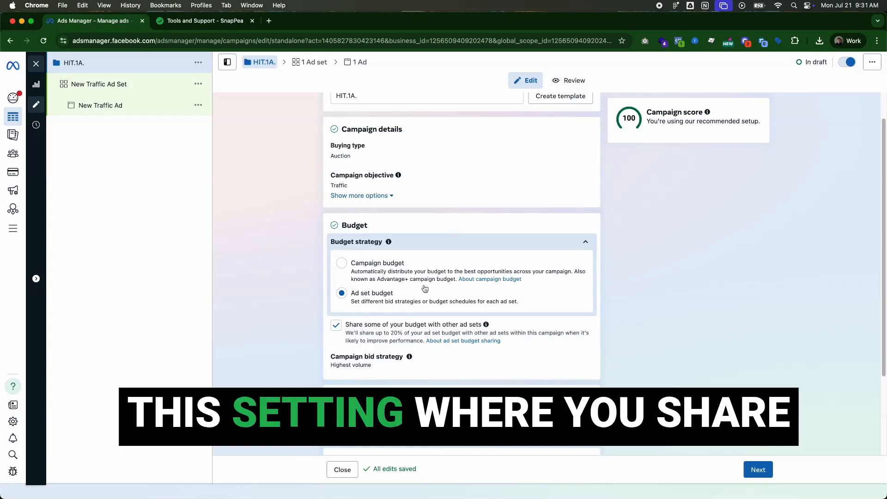
scroll(412, 314, "down", 4)
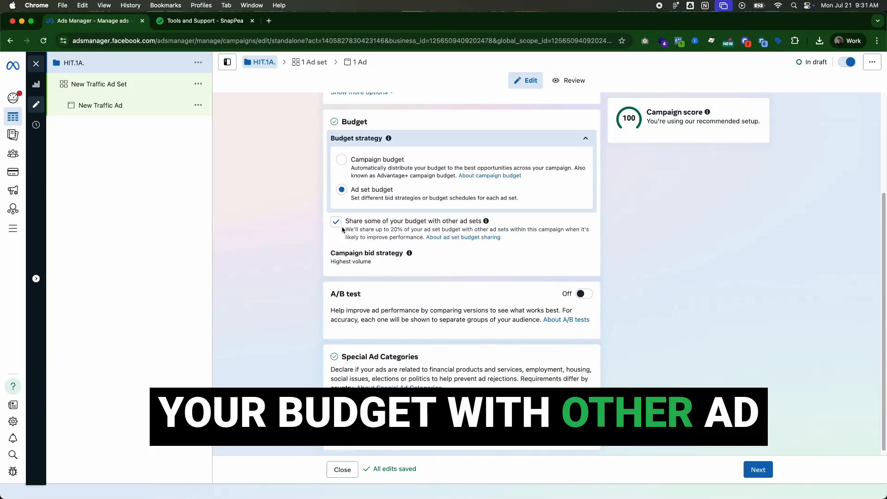
left_click(337, 222)
Examine the available special ad categories for the campaign without selecting any.
scroll(452, 266, "down", 2)
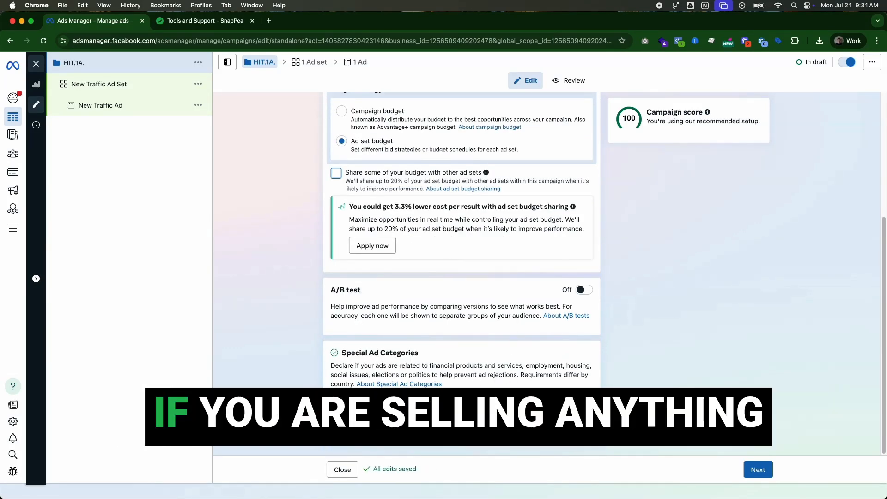
left_click(462, 403)
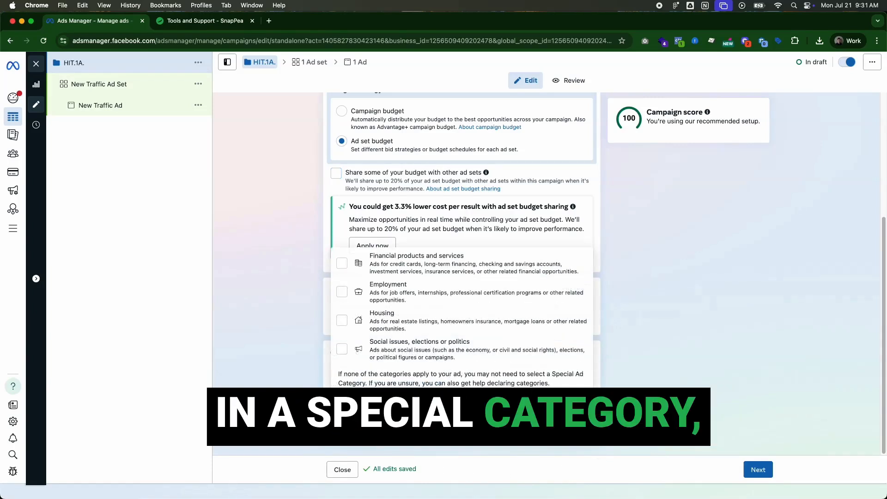
key("Escape")
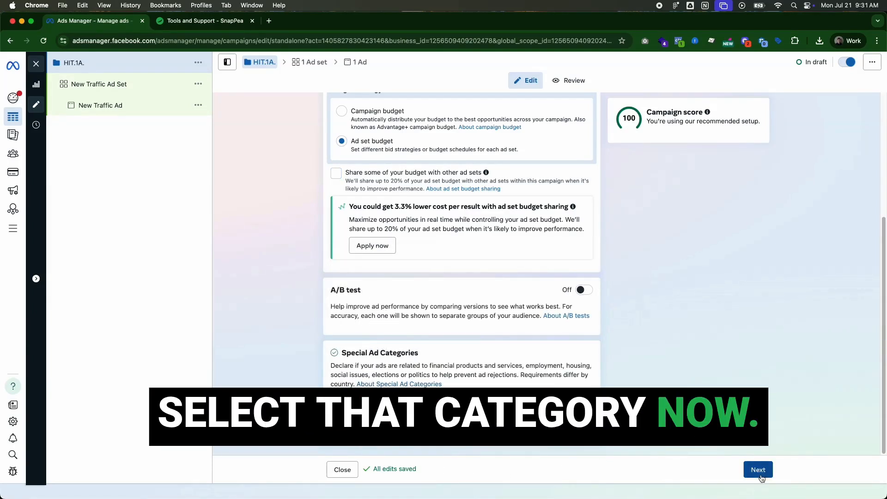
Continue to the ad set, name it "HIT.1A" and set its conversion location to Website.
left_click(760, 474)
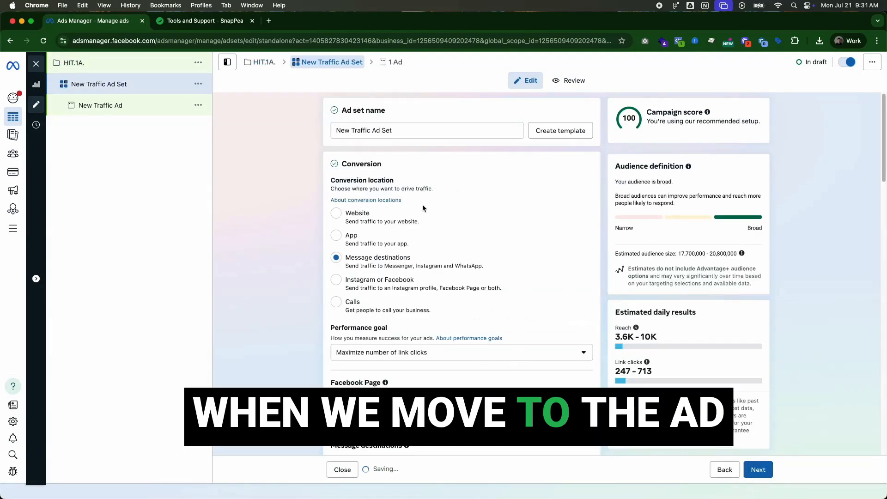
type("HIT.1A")
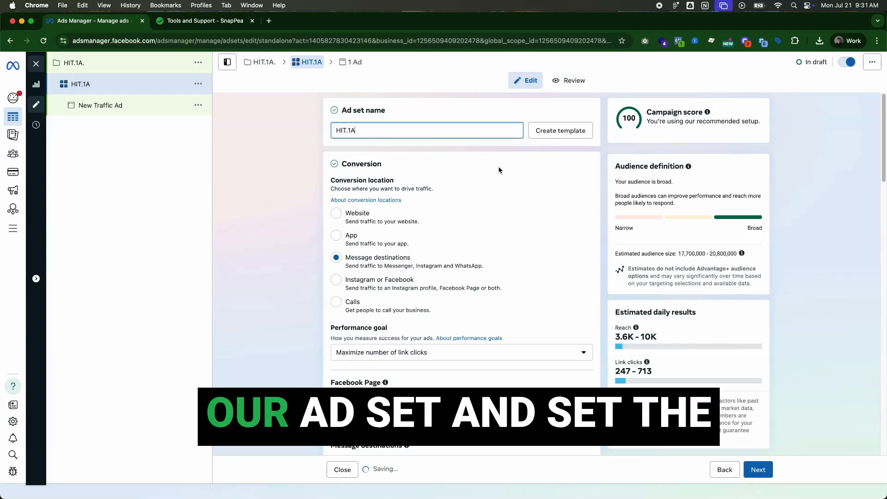
scroll(400, 188, "down", 1)
left_click(377, 197)
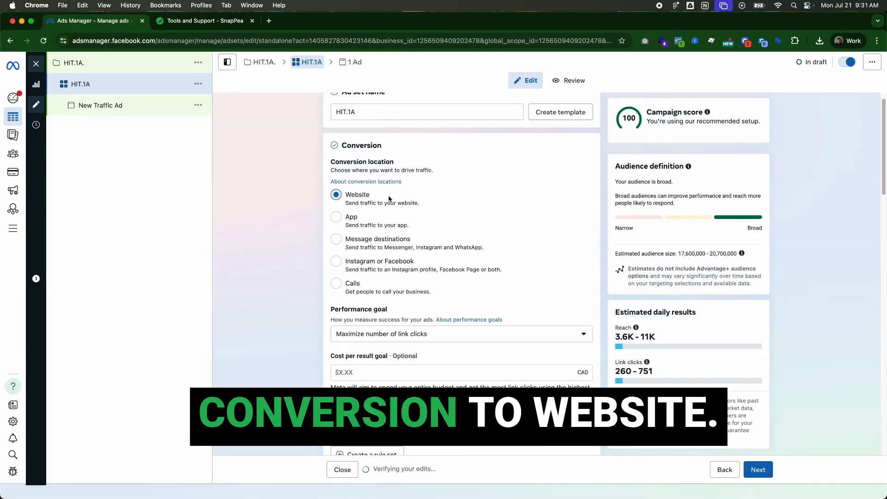
Switch the ad set from Advantage+ audience to the original audience options.
scroll(389, 199, "down", 5)
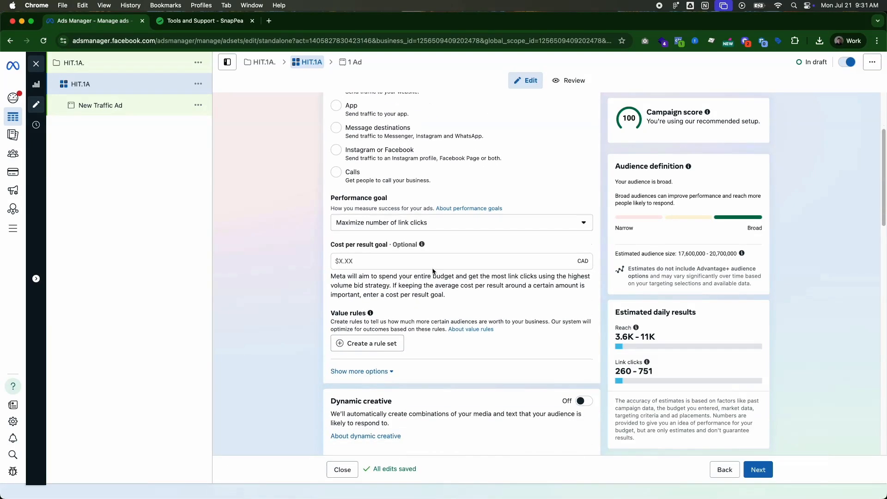
scroll(478, 272, "down", 10)
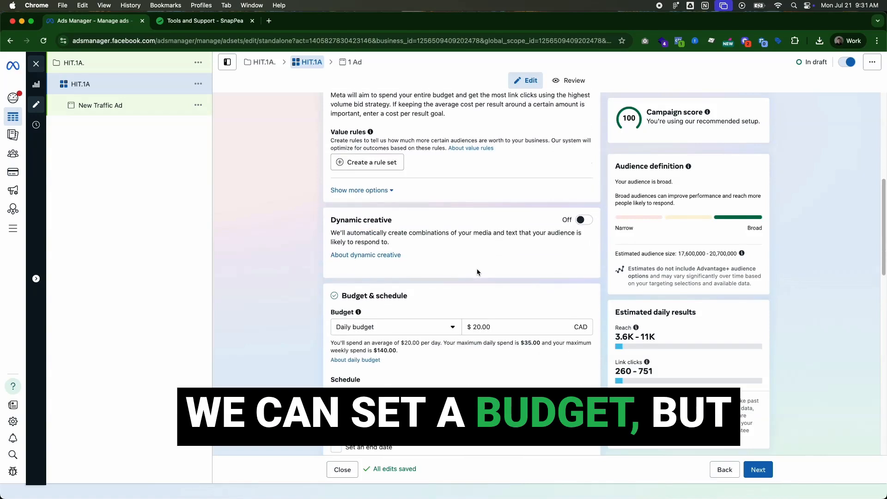
scroll(477, 270, "down", 1)
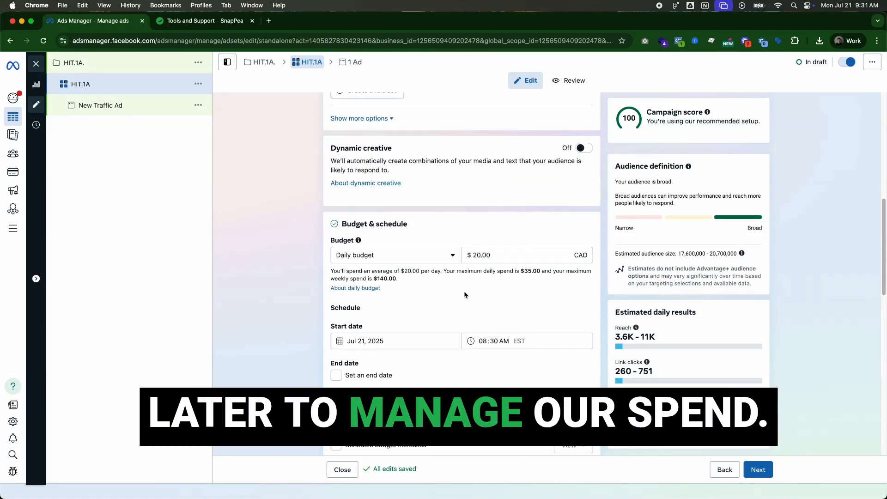
scroll(595, 257, "down", 6)
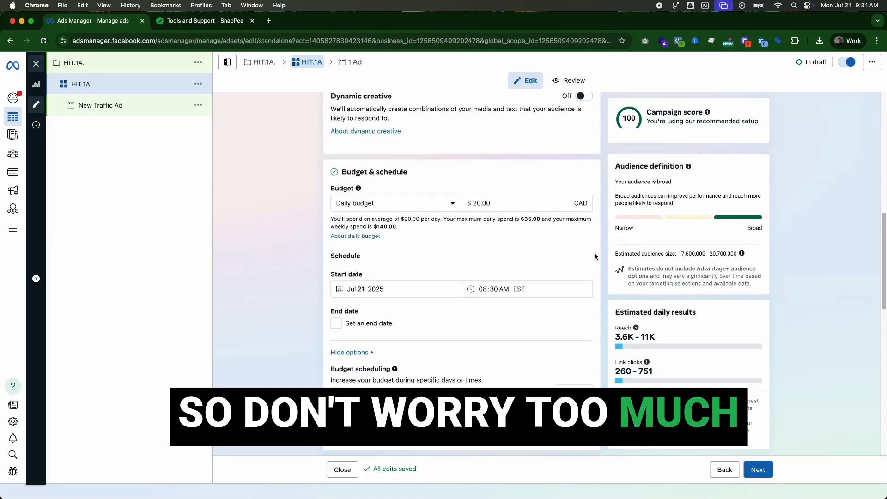
scroll(596, 257, "down", 8)
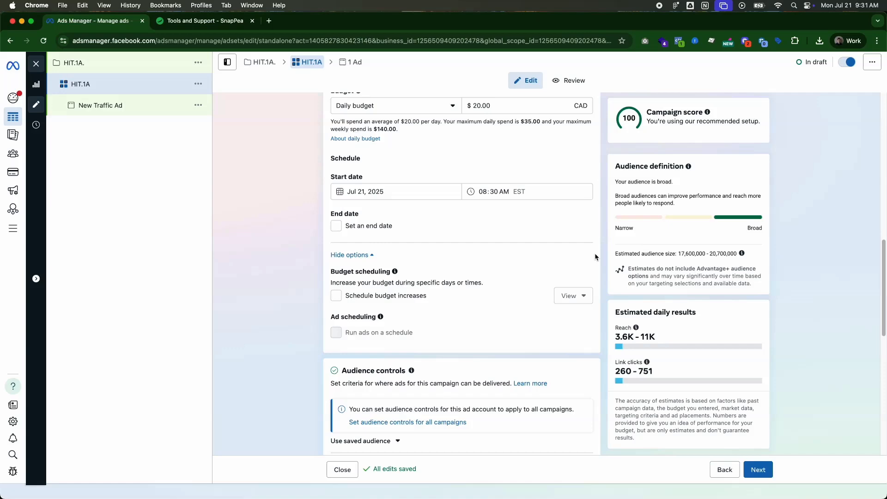
scroll(595, 258, "down", 1)
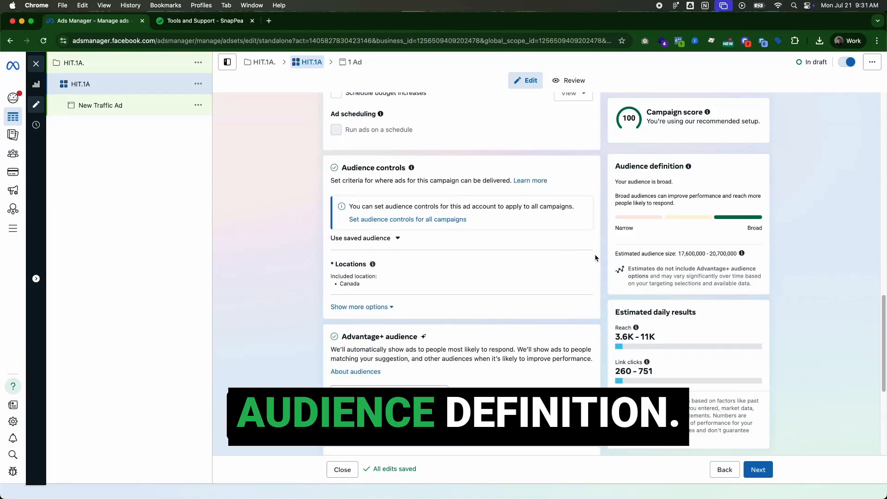
scroll(595, 258, "down", 2)
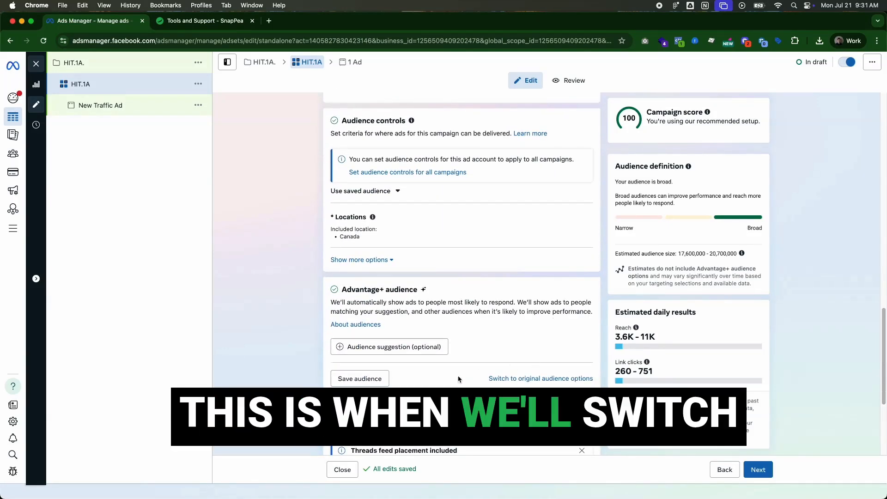
left_click(541, 379)
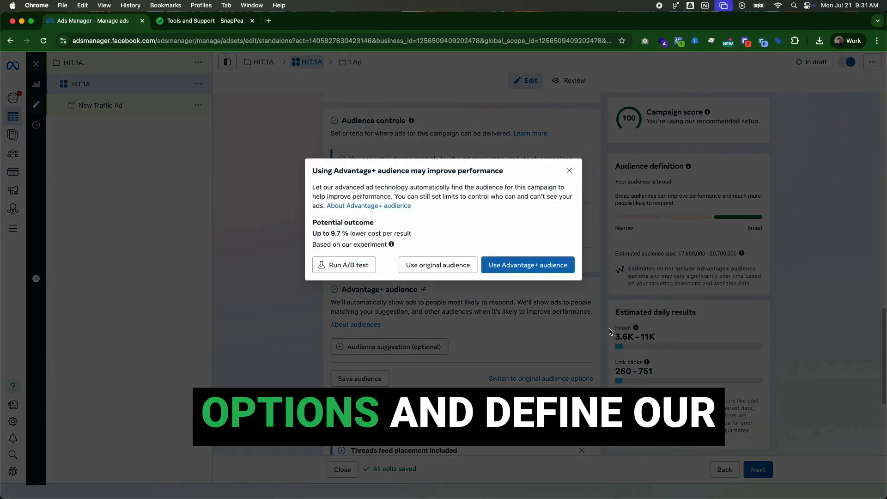
left_click(458, 270)
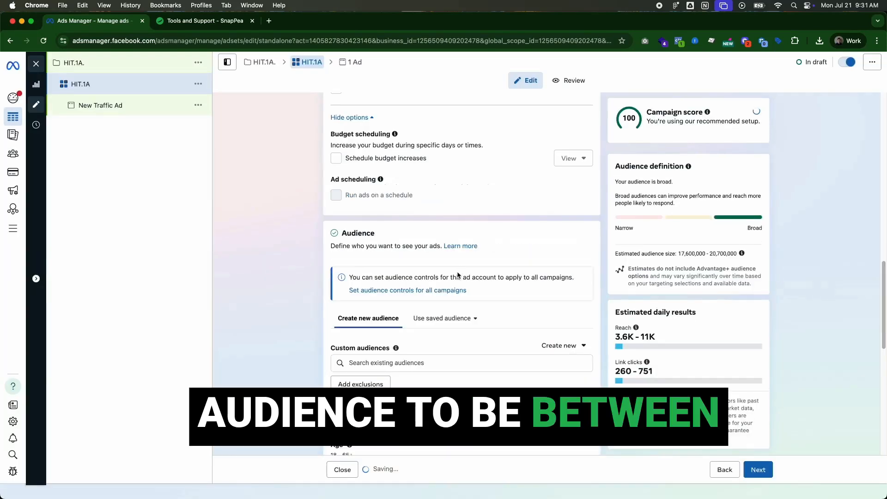
Add the interest "Health & wellness (personal care)" to the audience's detailed targeting.
scroll(461, 289, "down", 5)
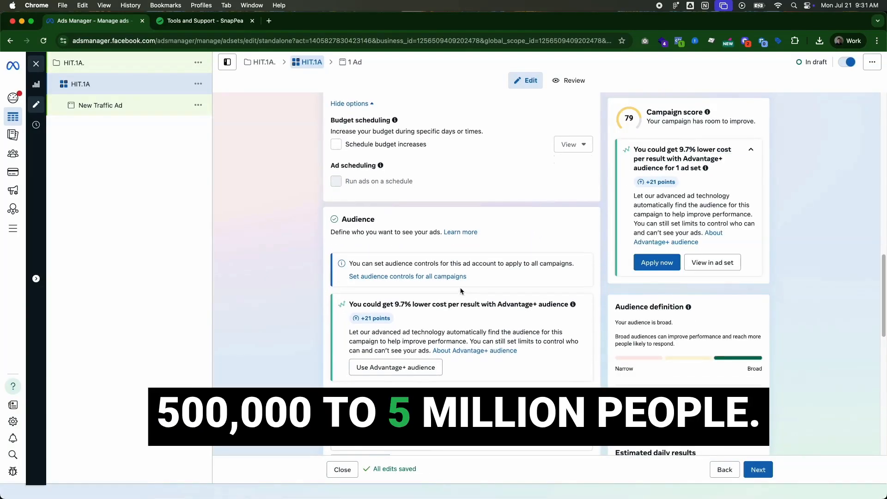
scroll(462, 289, "down", 3)
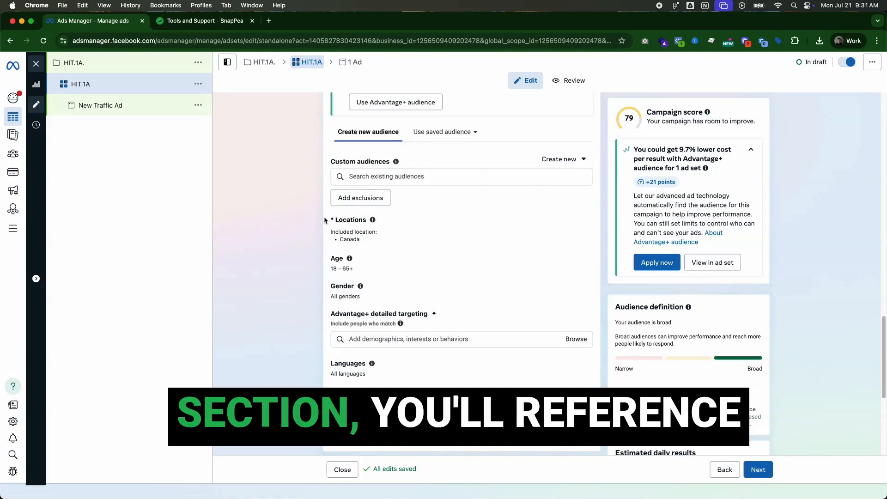
scroll(576, 301, "down", 2)
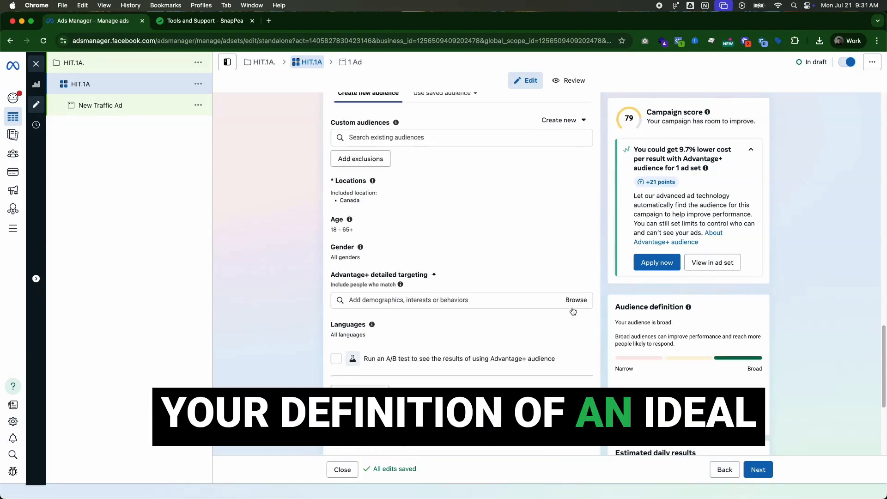
left_click(486, 274)
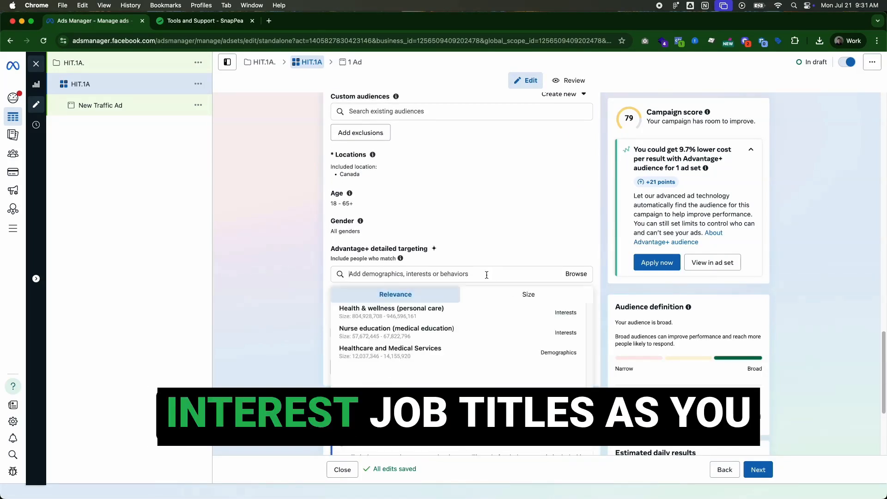
mouse_move(481, 315)
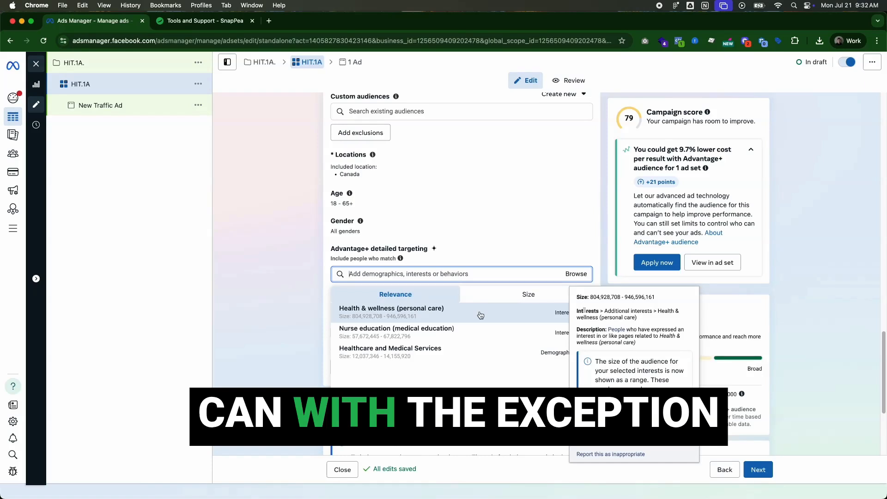
left_click(478, 315)
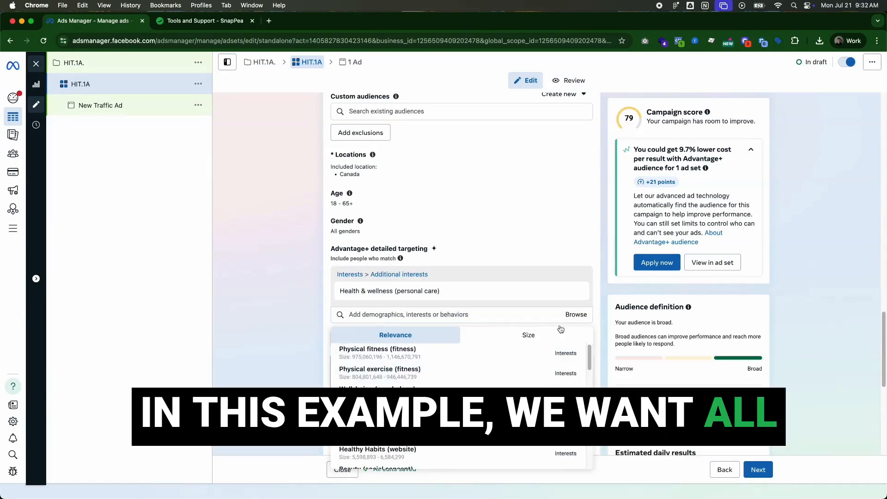
left_click(603, 331)
Narrow the detailed targeting to people who must also match "Nurse education (medical education)".
scroll(550, 334, "down", 1)
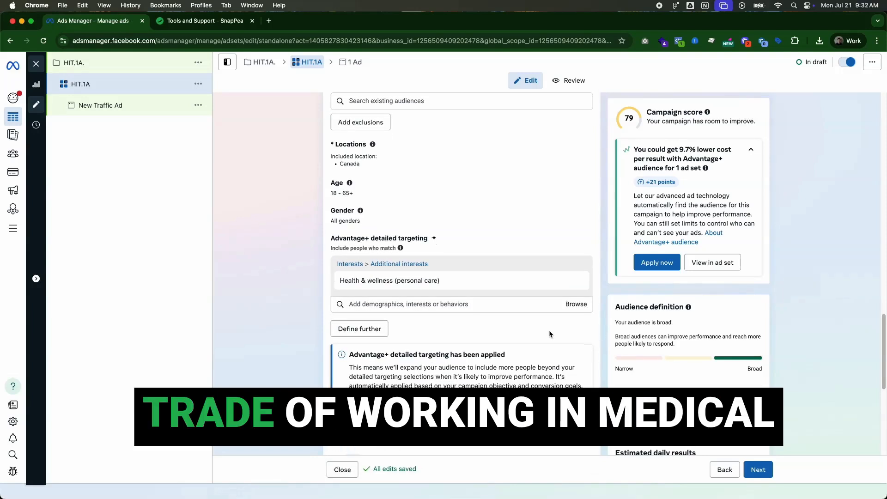
left_click(360, 333)
left_click(416, 338)
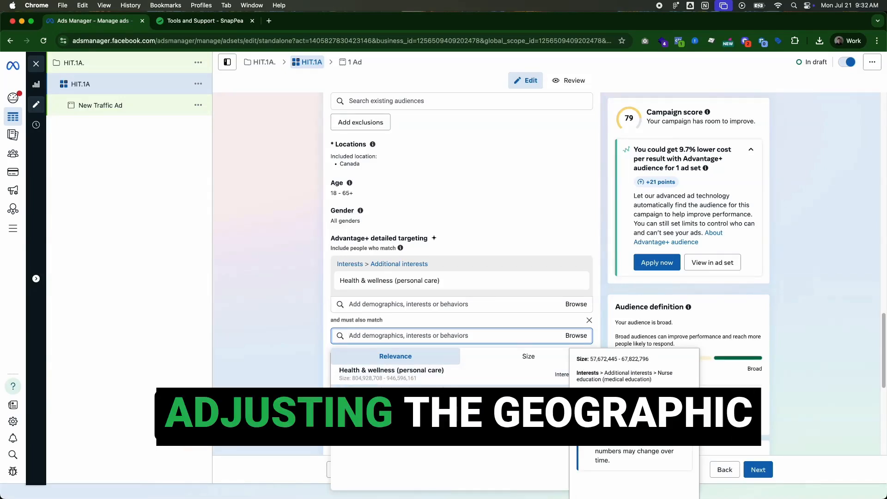
left_click(443, 395)
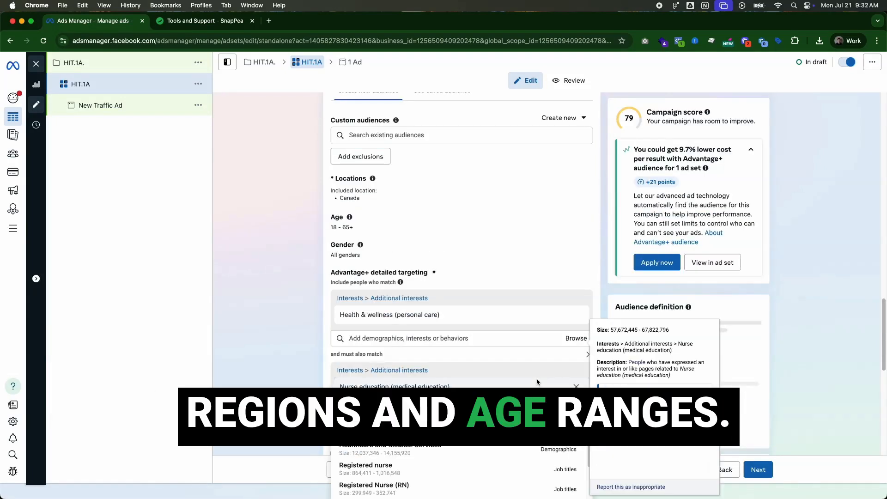
left_click(609, 324)
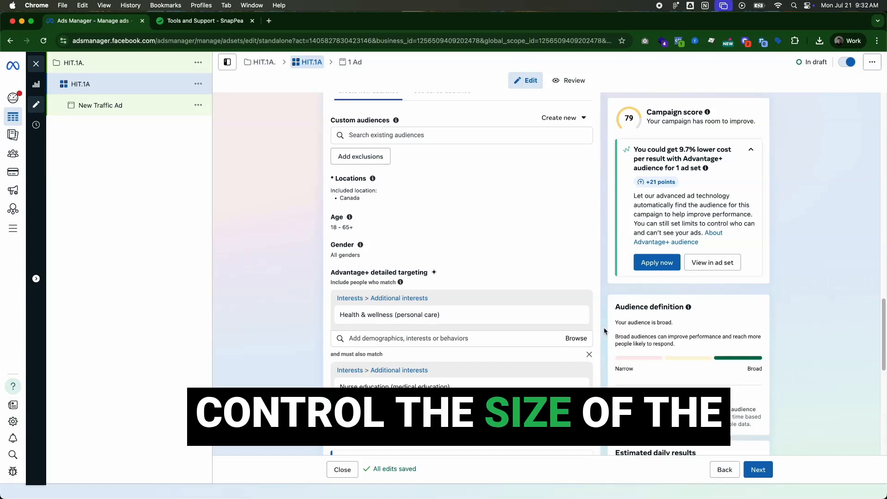
Search for "united" among the audience's included locations and pick one of the suggested matches.
left_click(356, 194)
type("united")
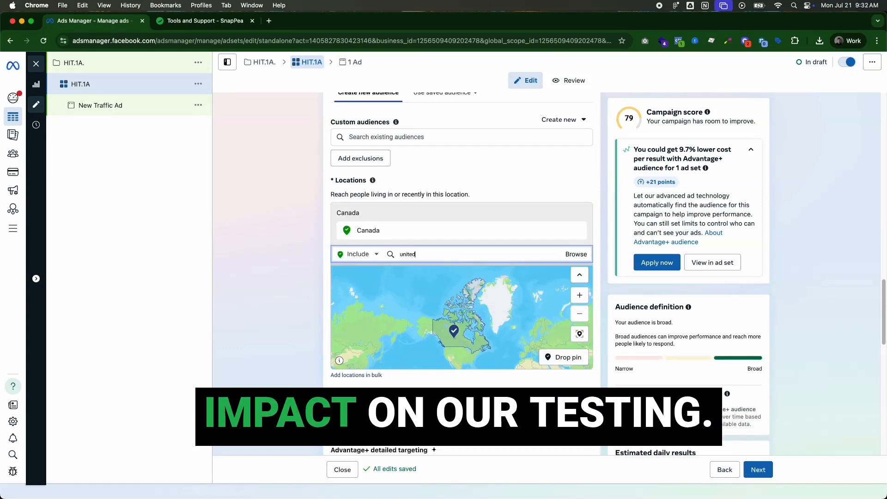
left_click(462, 286)
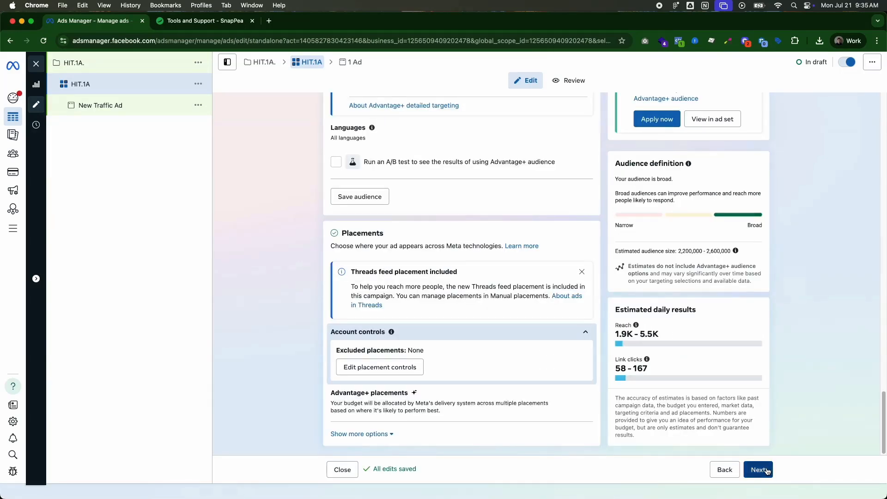
left_click(768, 471)
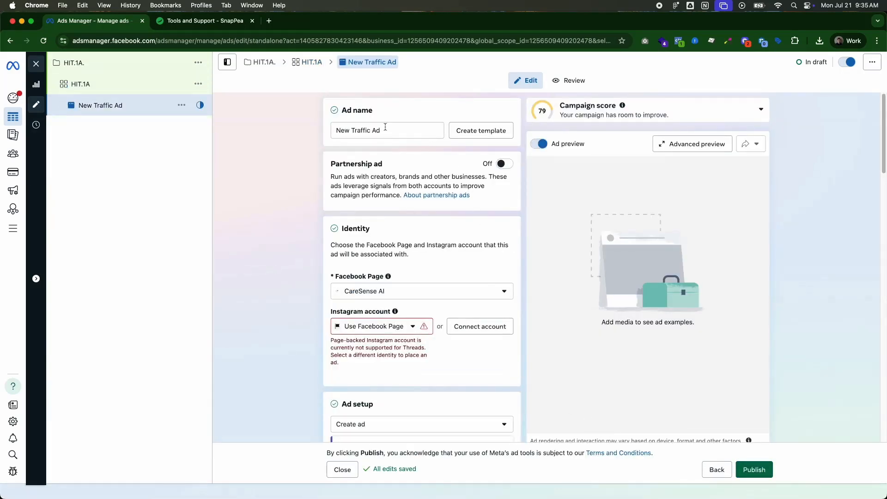
type("Ad #1")
scroll(388, 214, "down", 3)
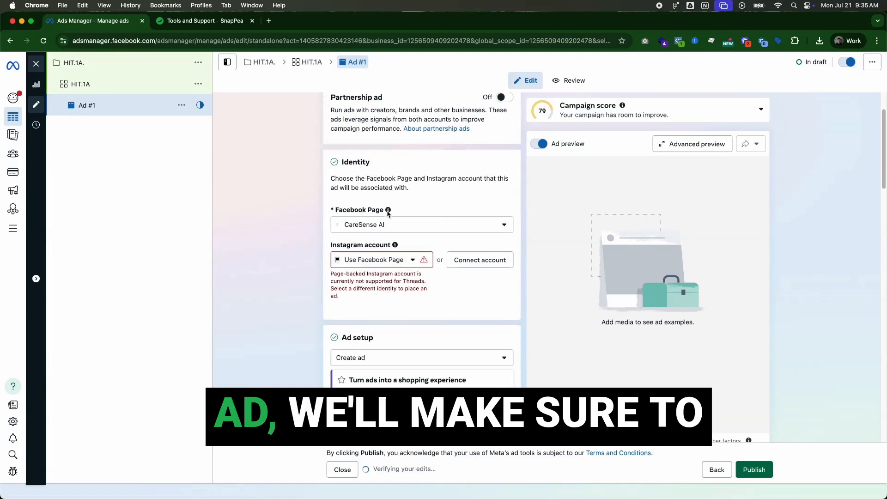
scroll(387, 214, "down", 10)
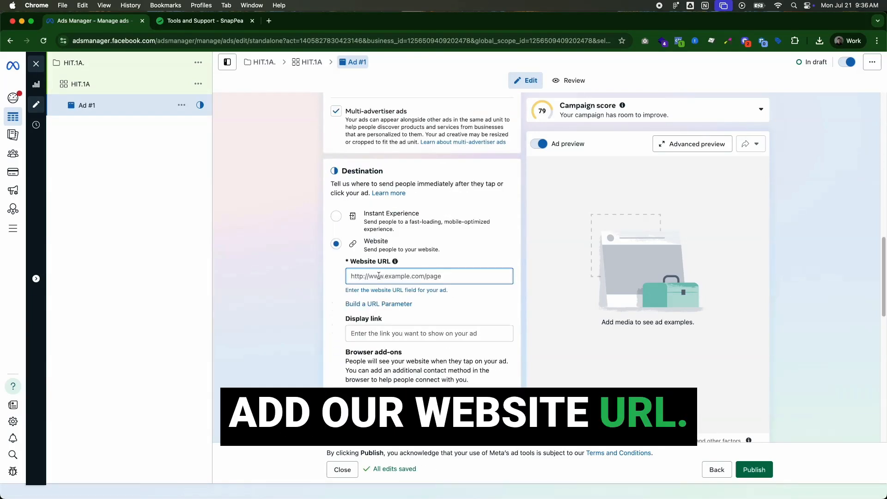
left_click(446, 276)
type("https://getcaresense.com/")
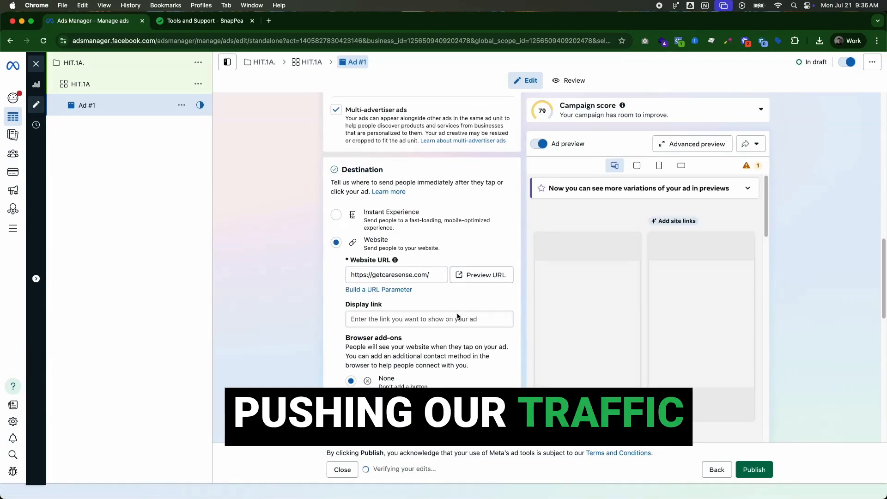
Start an image ad creative for Ad #1 and proceed to its media selection.
scroll(458, 316, "down", 1)
scroll(458, 316, "down", 12)
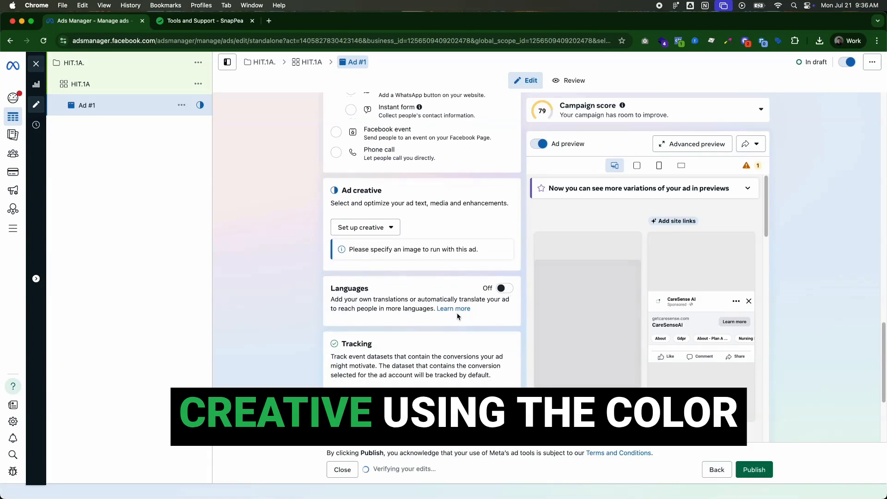
left_click(391, 228)
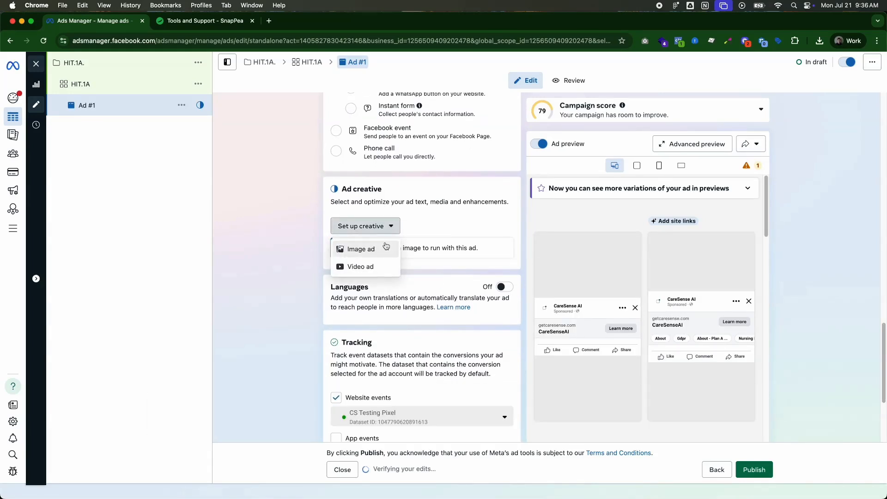
left_click(385, 245)
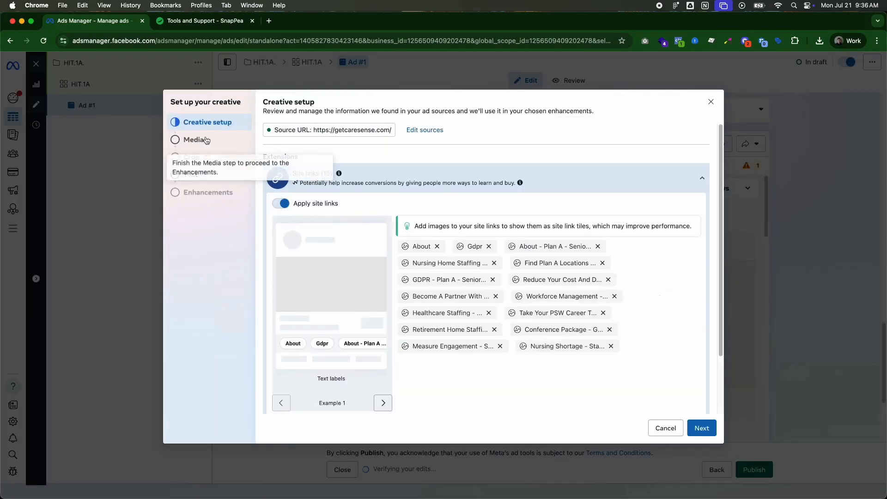
left_click(225, 141)
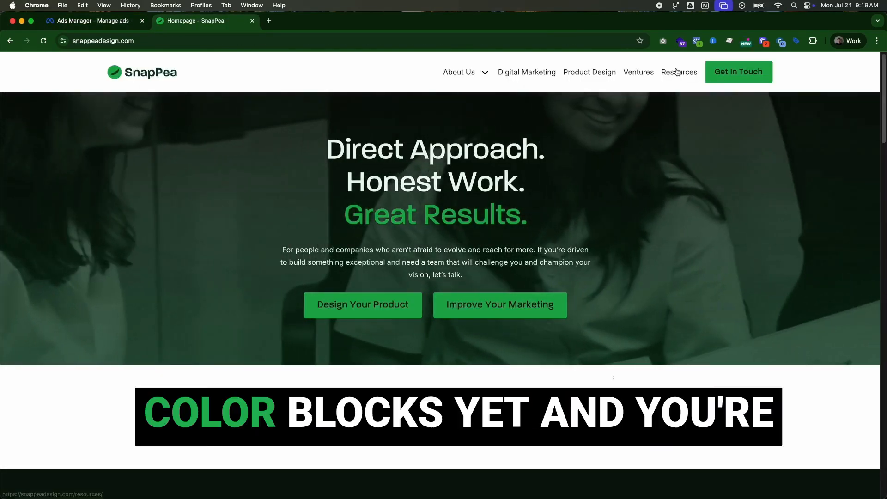
On the SnapPea resources site, submit the free sign-up form with full name, e-mail, "No Referrer", "Just me" and "Just and Idea".
left_click(677, 71)
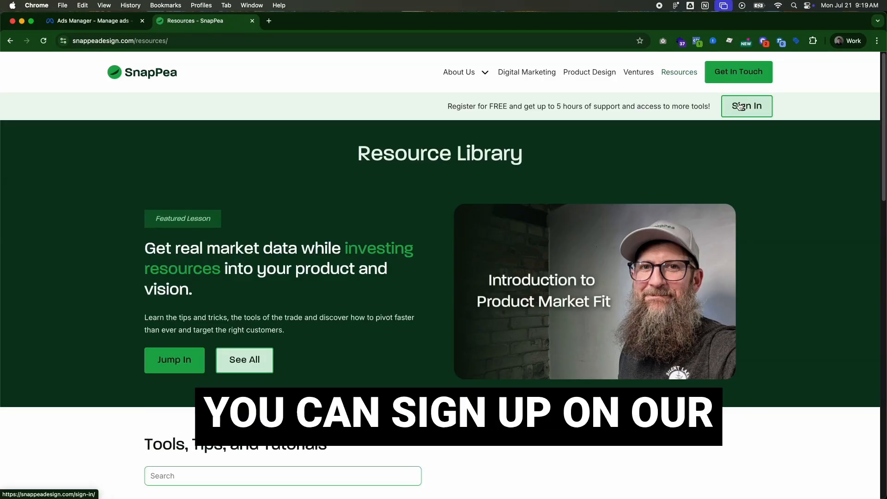
left_click(741, 107)
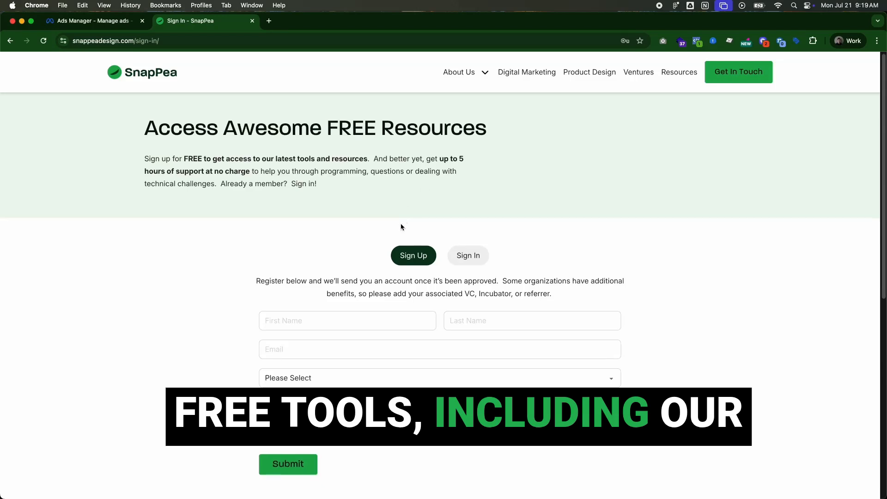
scroll(402, 221, "down", 3)
left_click(377, 259)
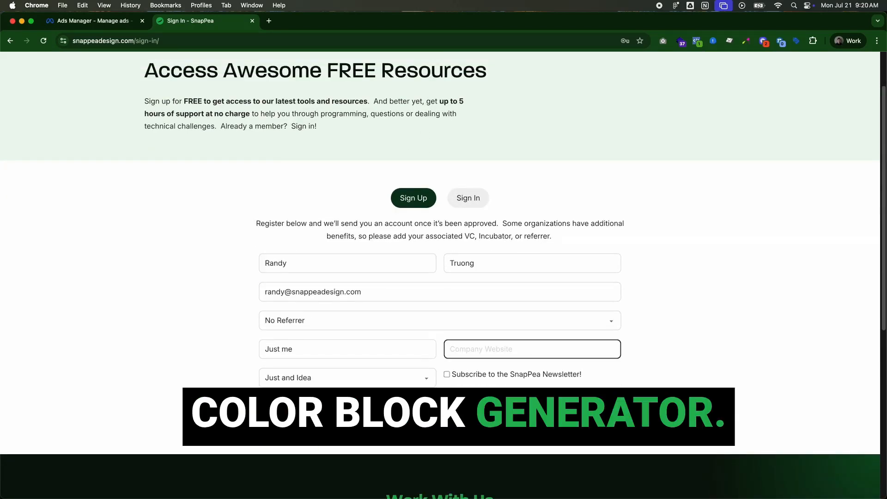
left_click(314, 404)
Open the Color Block Generator from SnapPea's Tools and Support page.
scroll(593, 208, "down", 5)
scroll(592, 208, "down", 4)
left_click(208, 341)
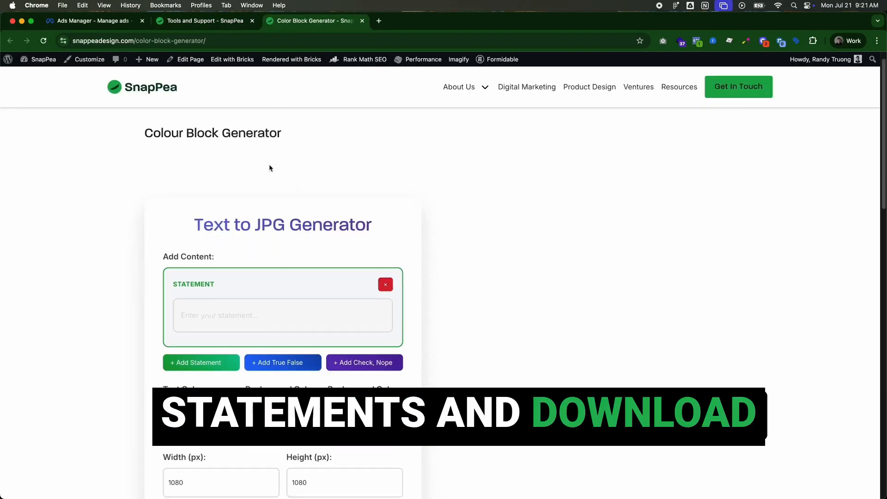
Enter "Example pain point" as the first statement in the Text to JPG Generator.
scroll(296, 231, "down", 2)
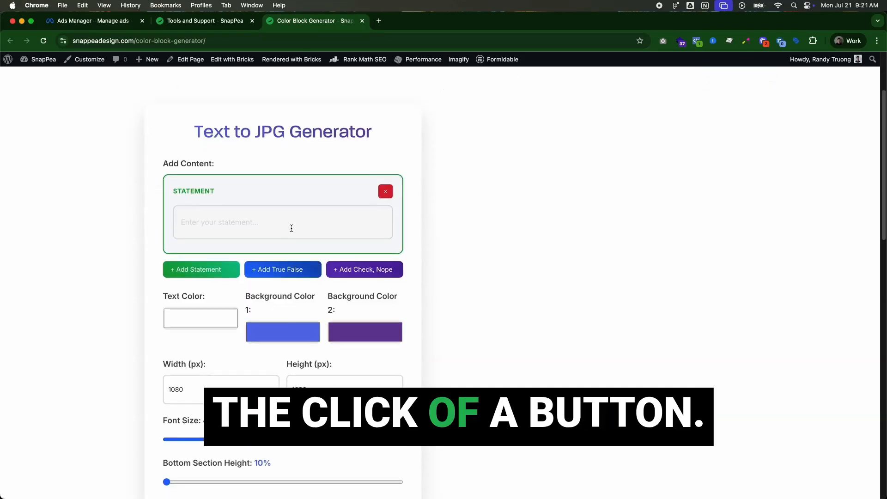
left_click(308, 241)
type("Example pain point")
scroll(293, 262, "down", 1)
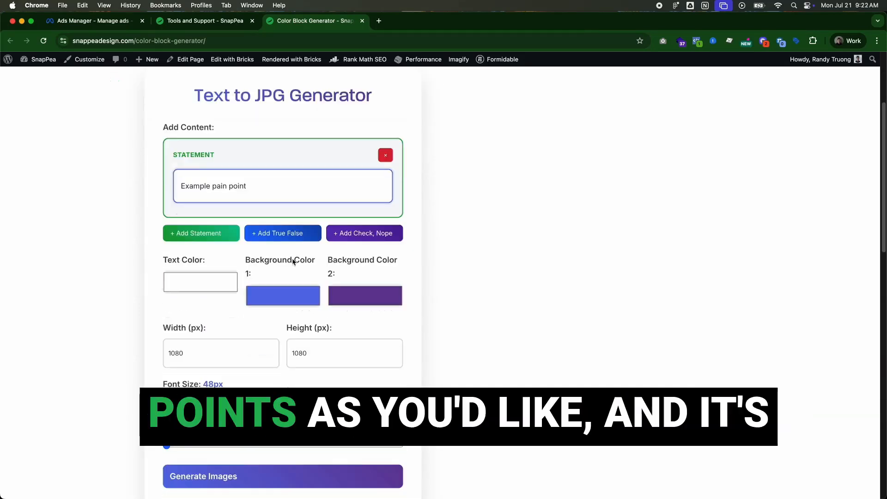
Add a second statement reading "Example pain point 2".
scroll(314, 360, "down", 3)
scroll(313, 362, "up", 3)
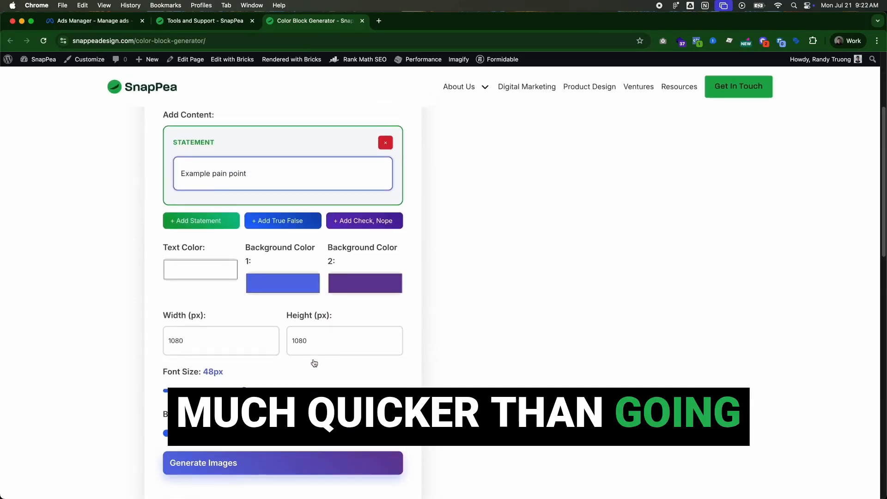
left_click(220, 236)
type("Example pain point 2")
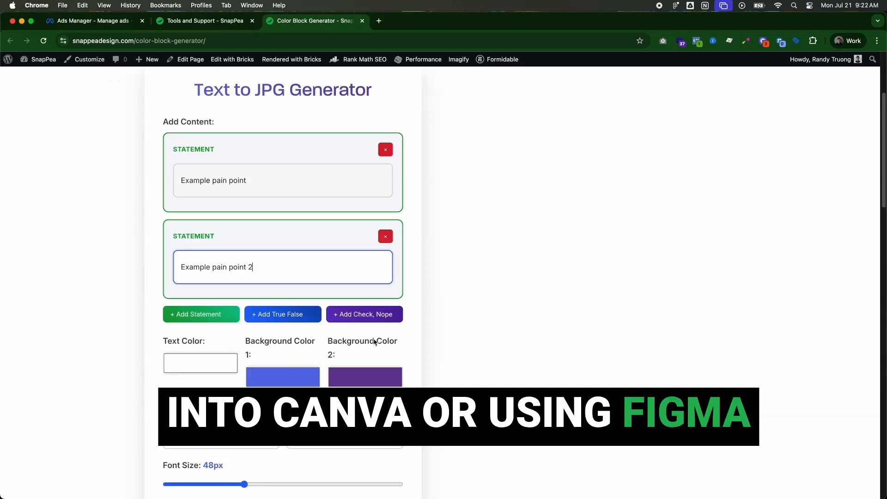
Generate the colour block images and download the one for "Example pain point".
scroll(327, 376, "down", 3)
scroll(326, 377, "down", 9)
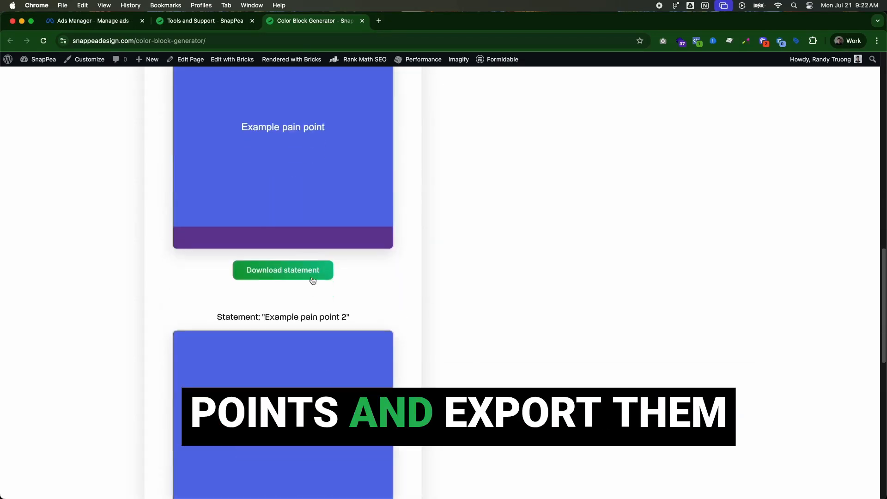
scroll(311, 279, "up", 2)
left_click(301, 356)
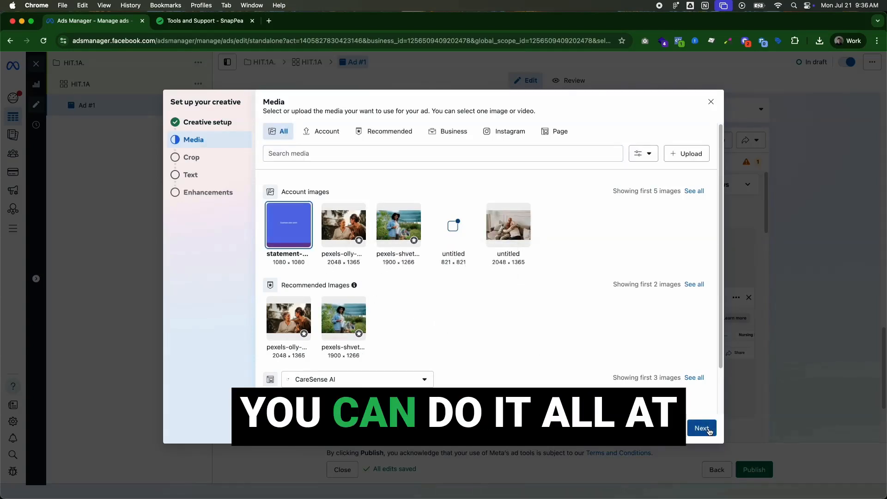
Back in Ads Manager, use the 1080 × 1080 statement image as the ad's media and keep the Original crop for every placement.
left_click(702, 428)
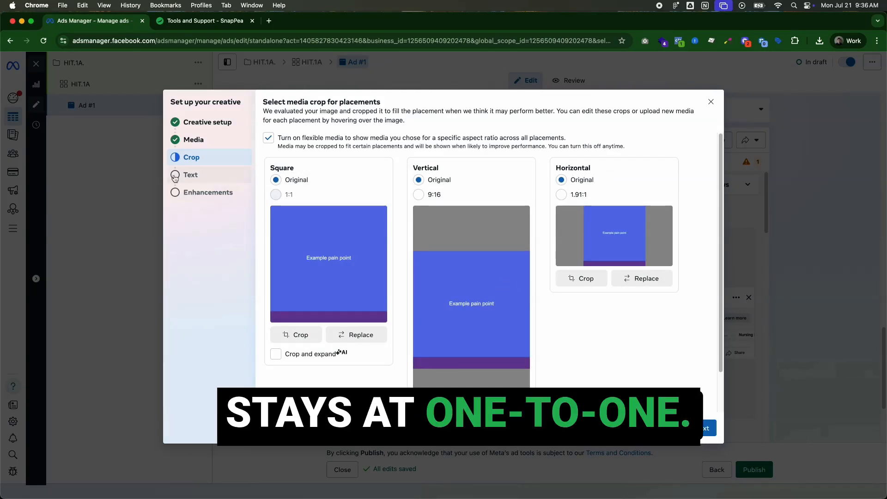
left_click(703, 429)
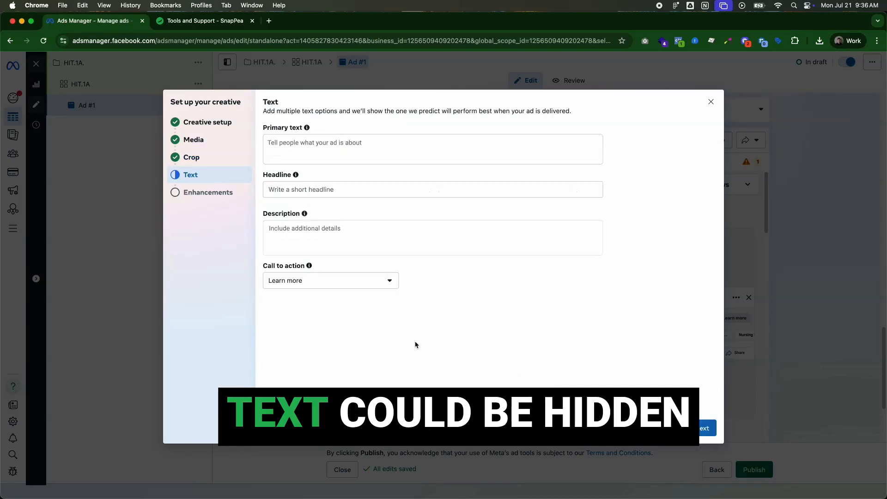
Set the ad's description to "Healthcare Products", leave primary text and headline empty, and continue to the enhancements.
left_click(331, 252)
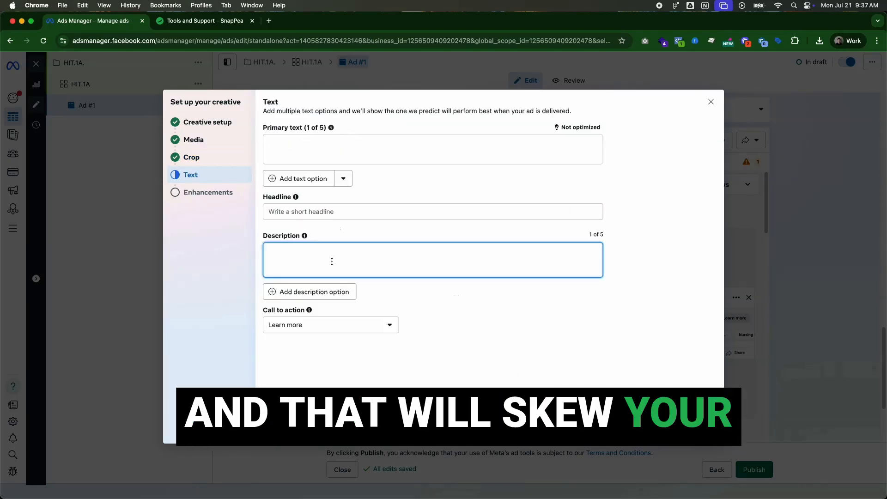
type("Healthcare")
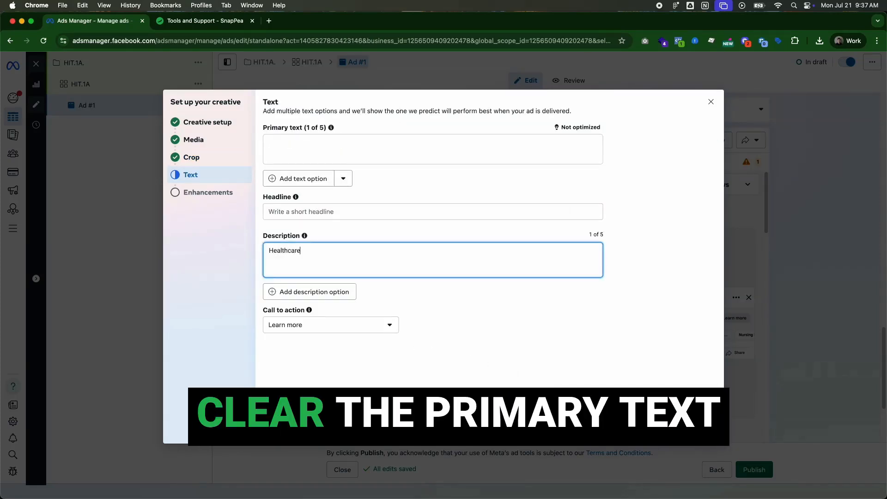
type(" Produ")
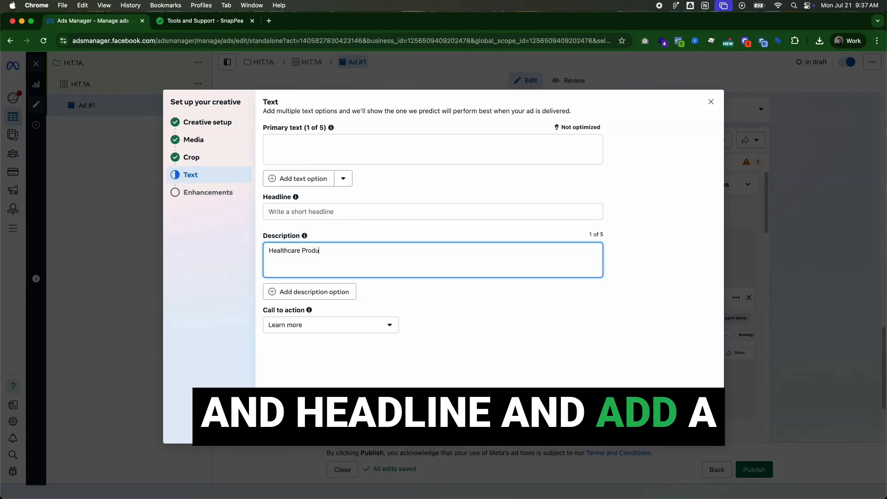
type("cts")
left_click(402, 304)
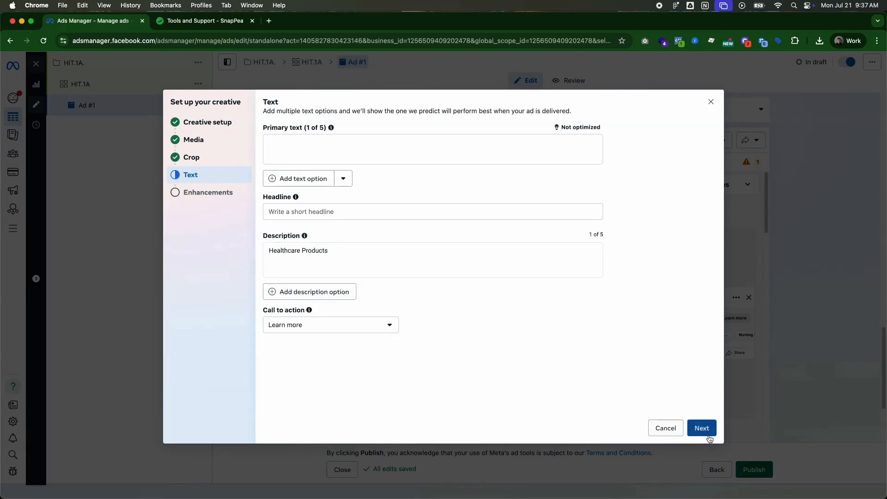
left_click(702, 428)
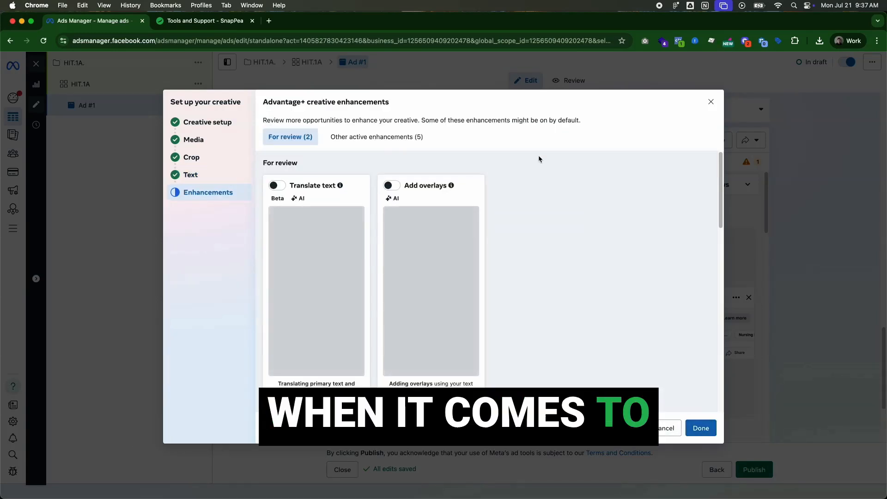
Review the Advantage+ creative enhancements, turn on Translate text and finish the creative setup.
scroll(523, 240, "down", 5)
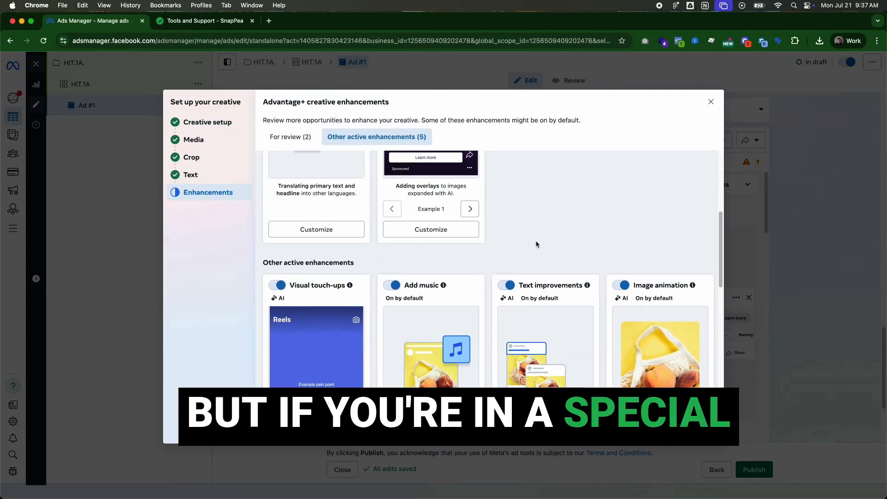
scroll(536, 240, "down", 3)
scroll(374, 262, "up", 5)
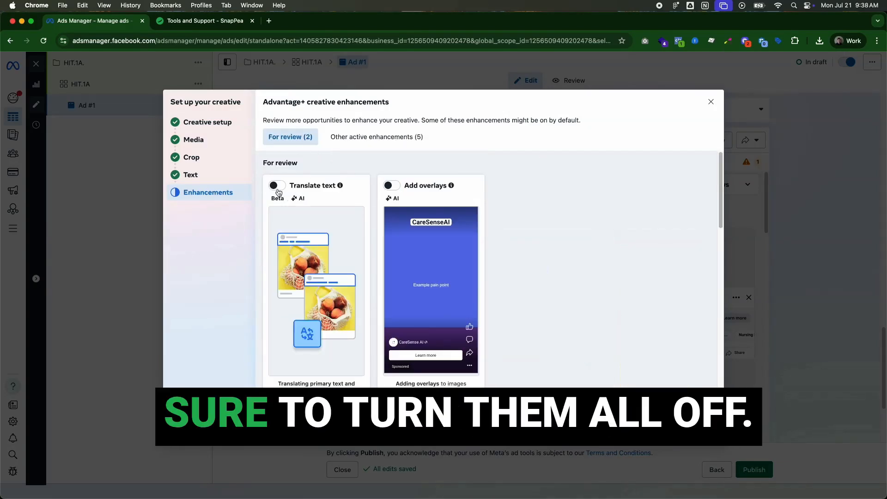
scroll(283, 189, "down", 1)
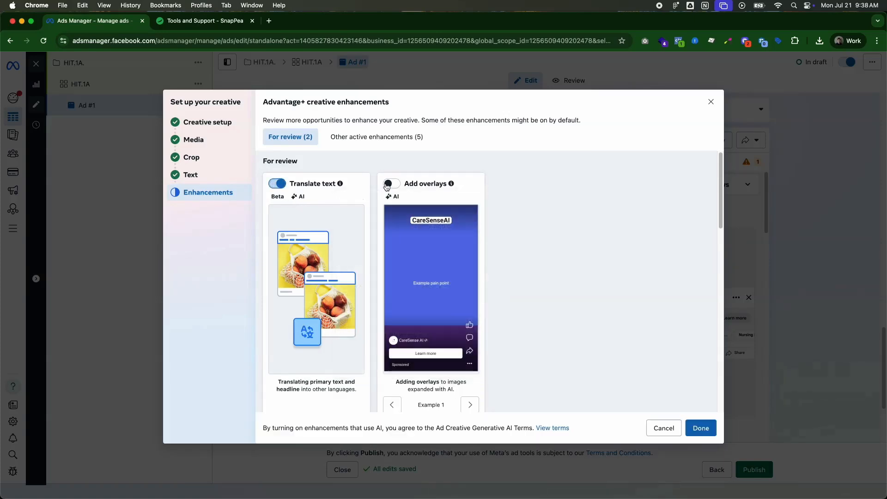
scroll(382, 236, "down", 3)
left_click(701, 428)
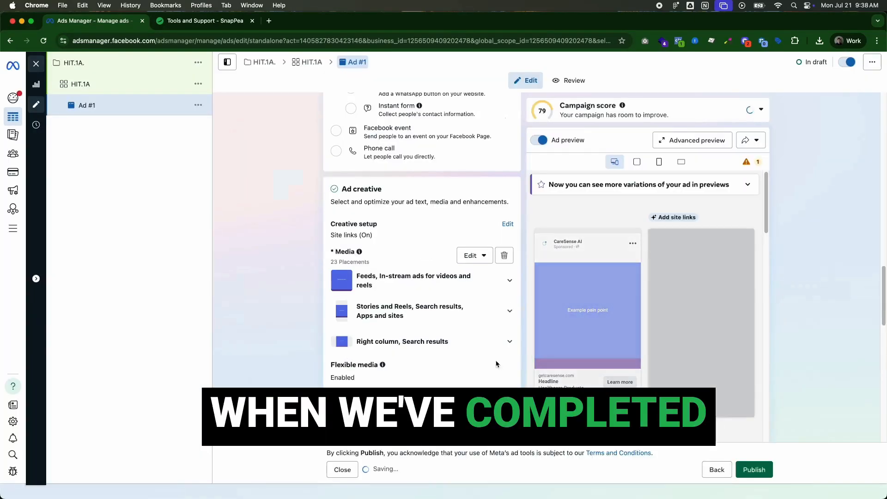
Duplicate Ad #1 into its original campaign with 5 copies, keeping existing reactions, comments and shares shown.
scroll(485, 378, "down", 6)
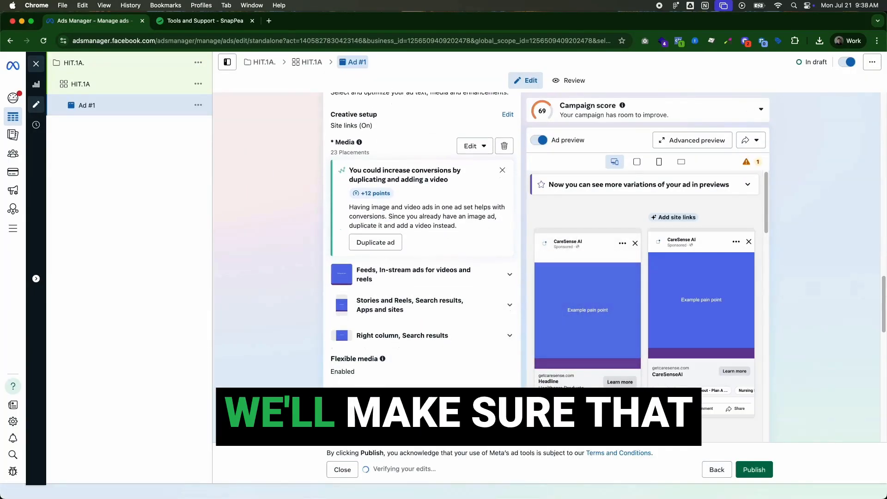
scroll(485, 378, "down", 10)
left_click(199, 105)
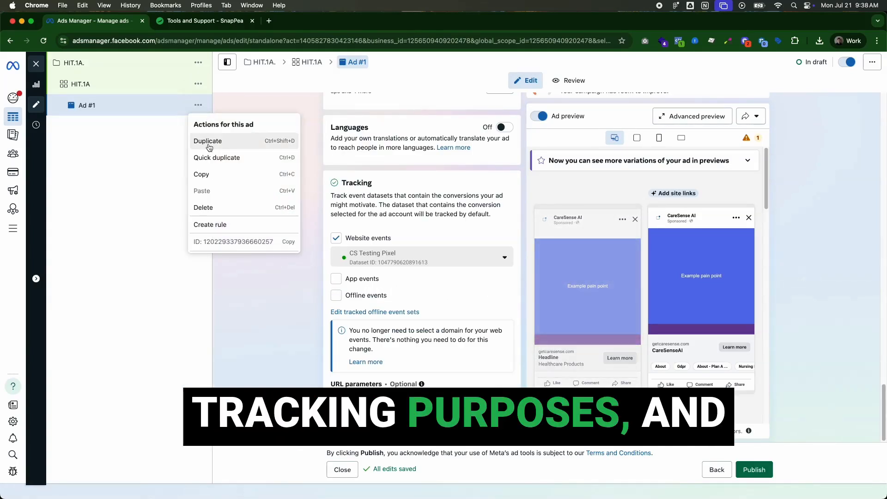
left_click(209, 141)
left_click(353, 325)
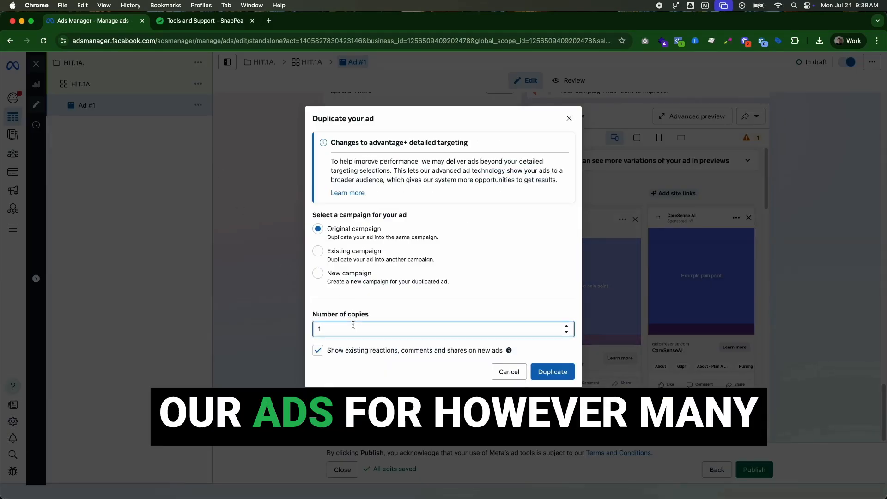
key("BackSpace")
type("5")
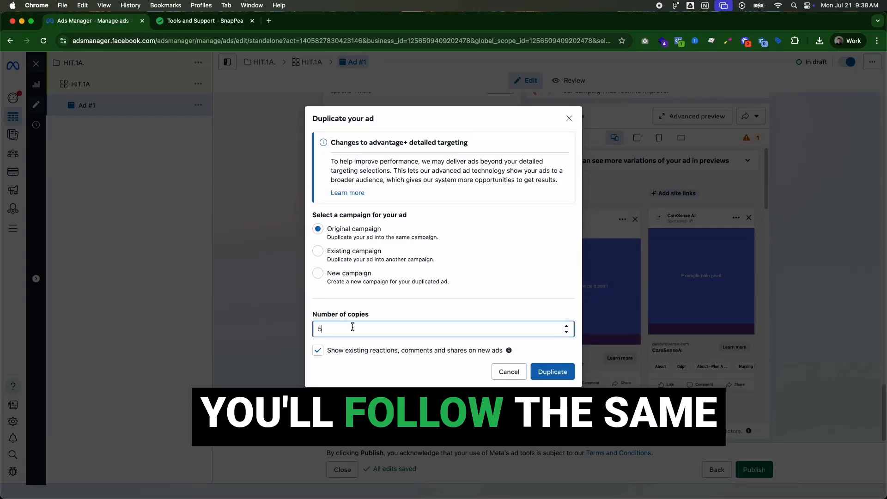
left_click(540, 376)
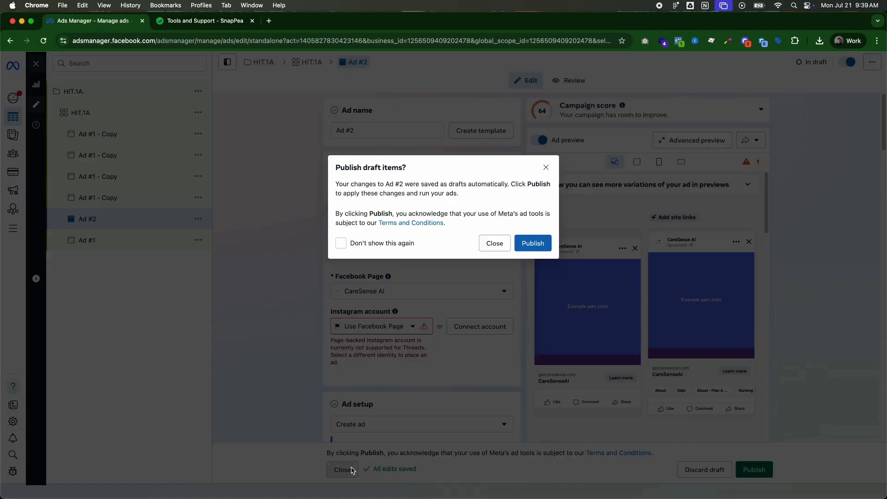
Close the ad editor without publishing the drafts and start a custom automated rule named "Turn off at 400 impressions".
left_click(493, 252)
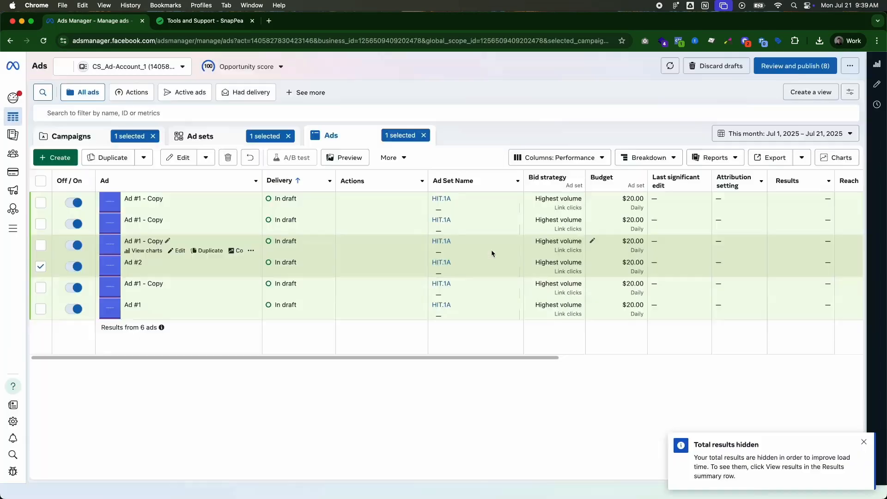
left_click(395, 157)
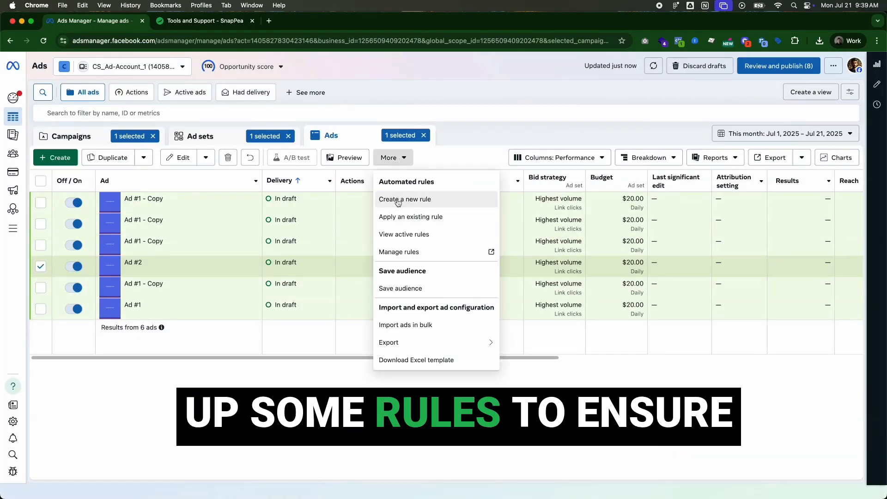
left_click(398, 201)
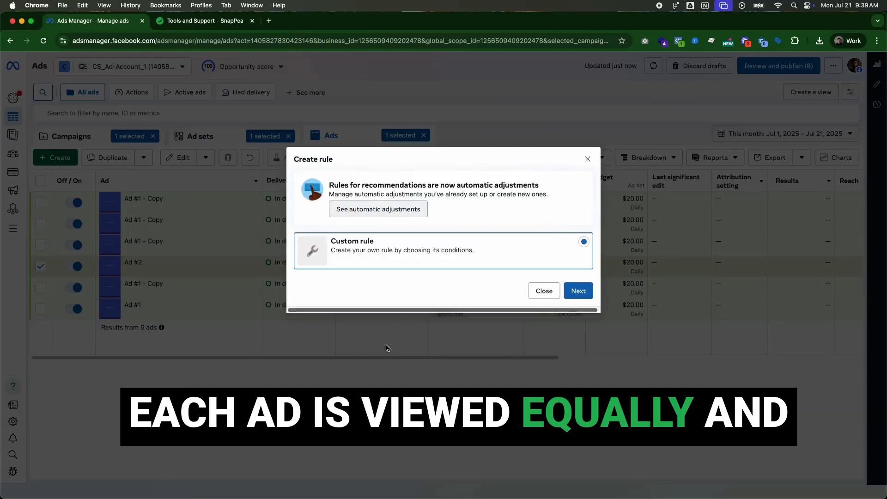
left_click(581, 294)
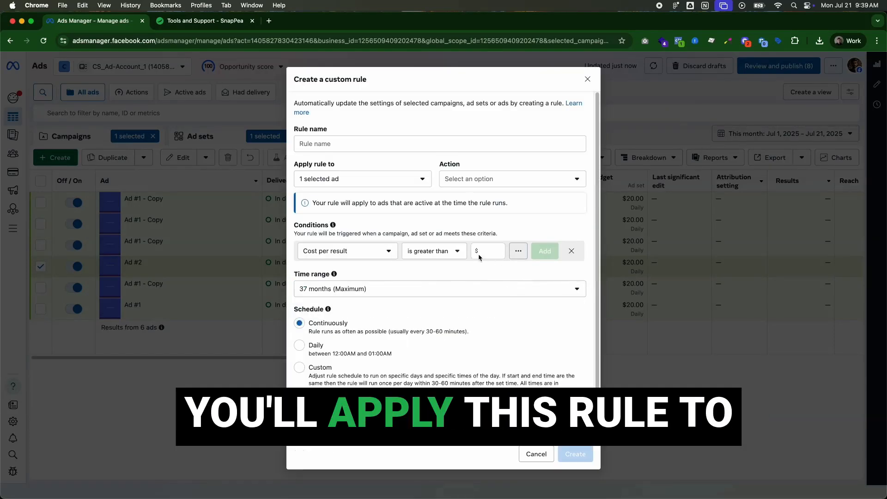
left_click(384, 144)
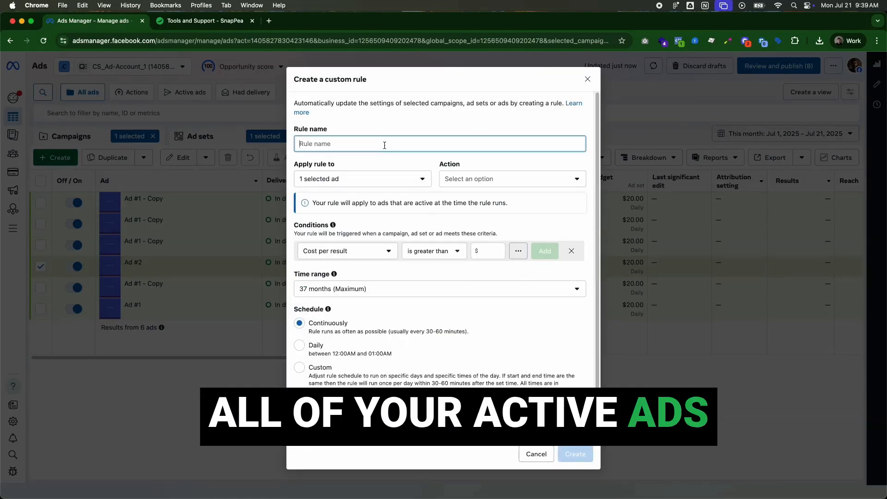
type("Turn off at 400 impressions")
Apply the rule to all active ads with the action Turn off ads.
left_click(419, 178)
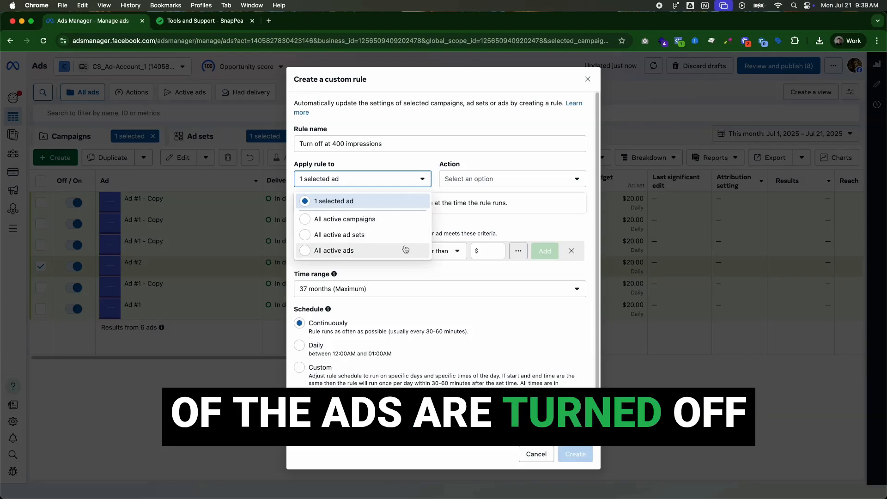
left_click(406, 250)
left_click(505, 184)
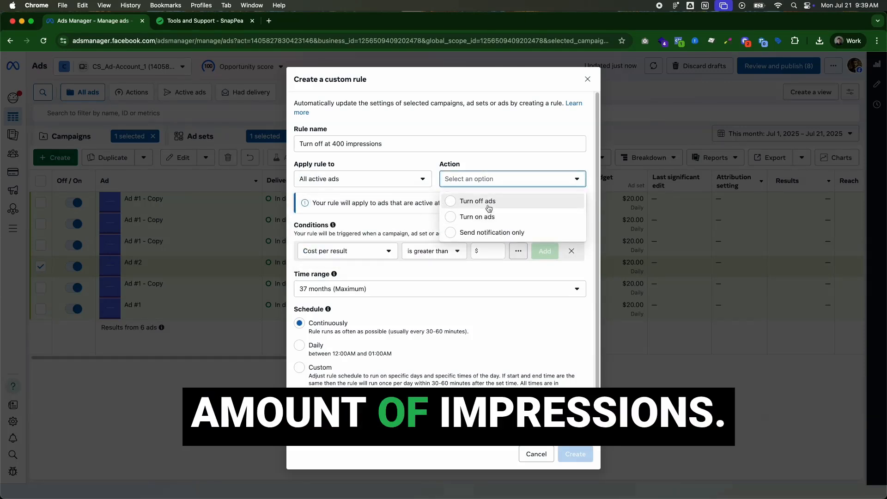
left_click(479, 201)
Set the rule's condition to Impressions is greater than 400 and create the rule.
left_click(373, 254)
type("imp")
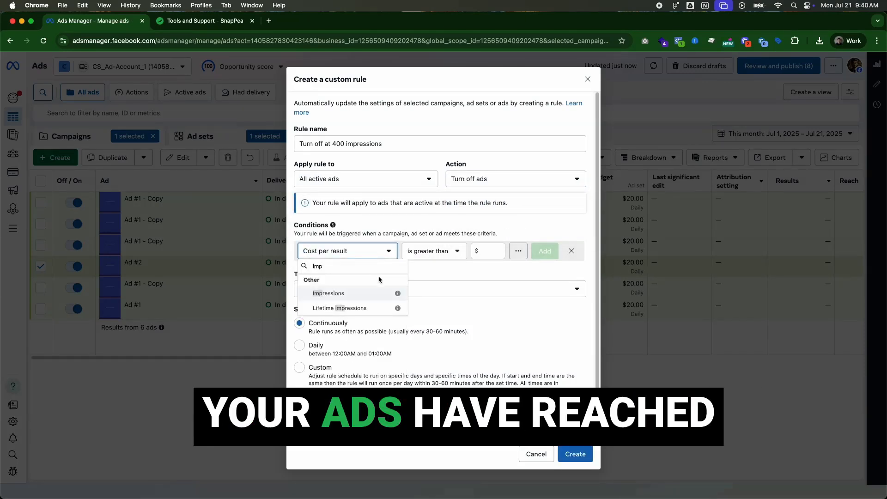
left_click(319, 293)
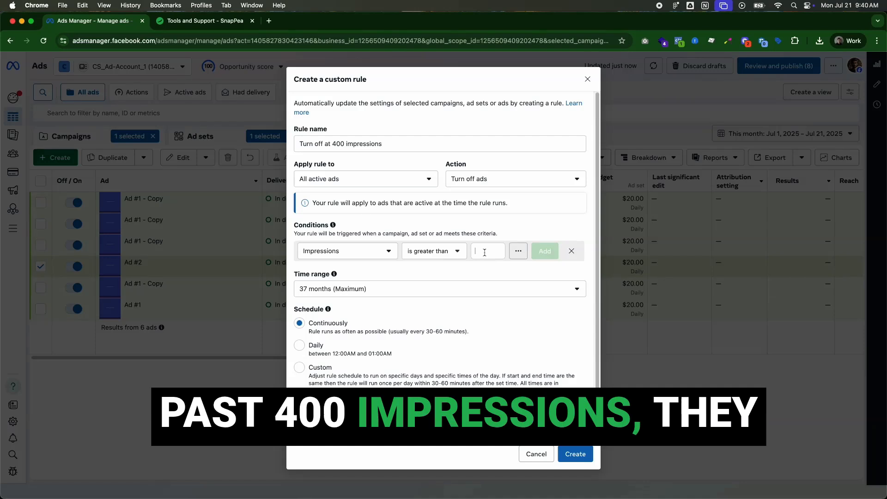
scroll(462, 291, "down", 2)
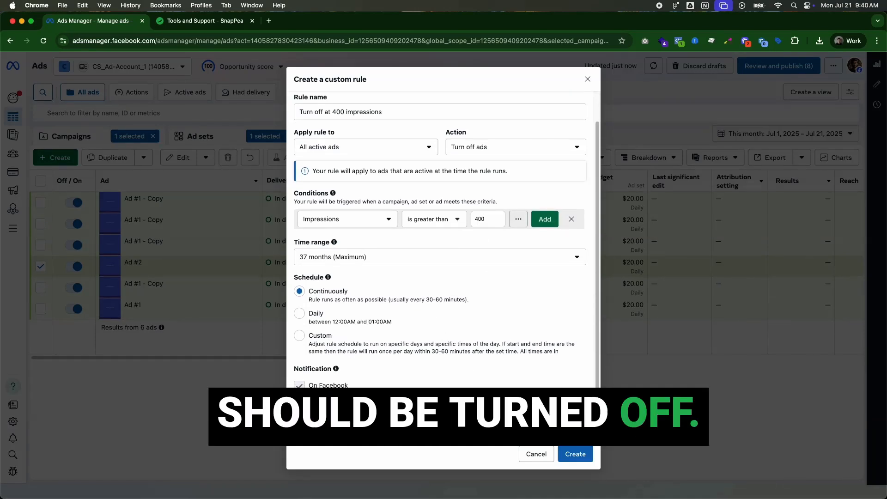
left_click(573, 454)
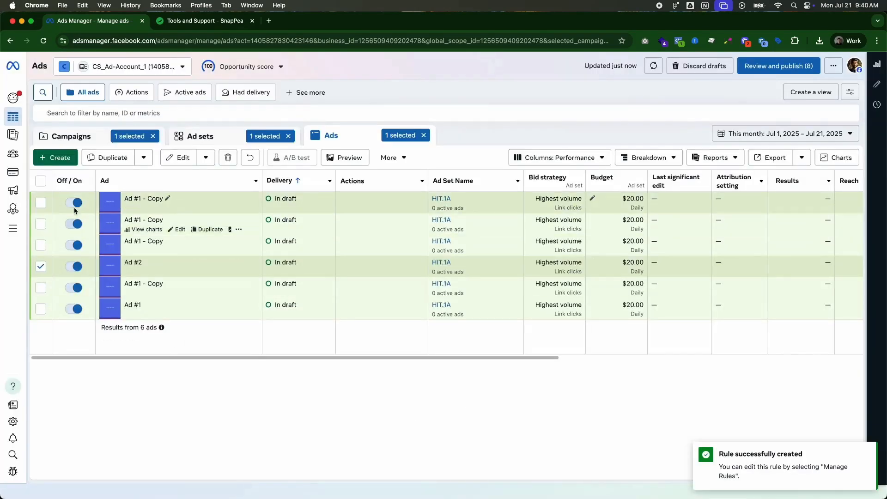
Open the HIT.1A ad set for editing and check its budget and schedule settings.
left_click(198, 138)
left_click(330, 136)
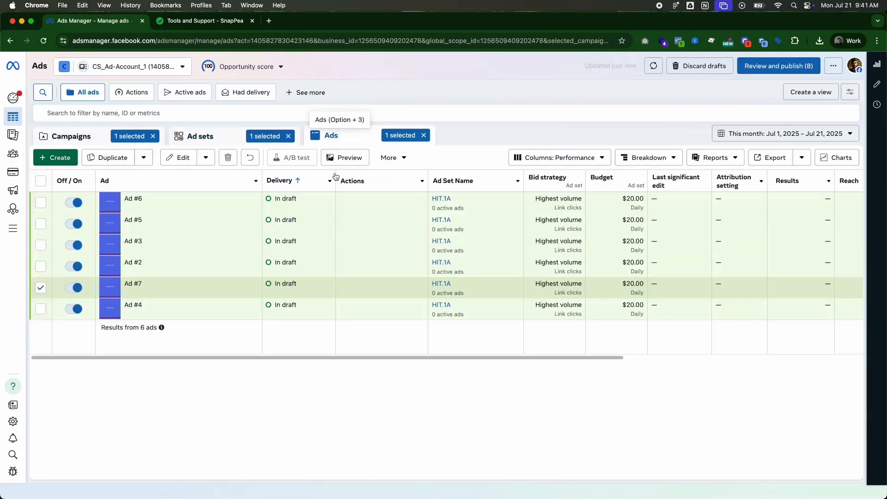
left_click(132, 141)
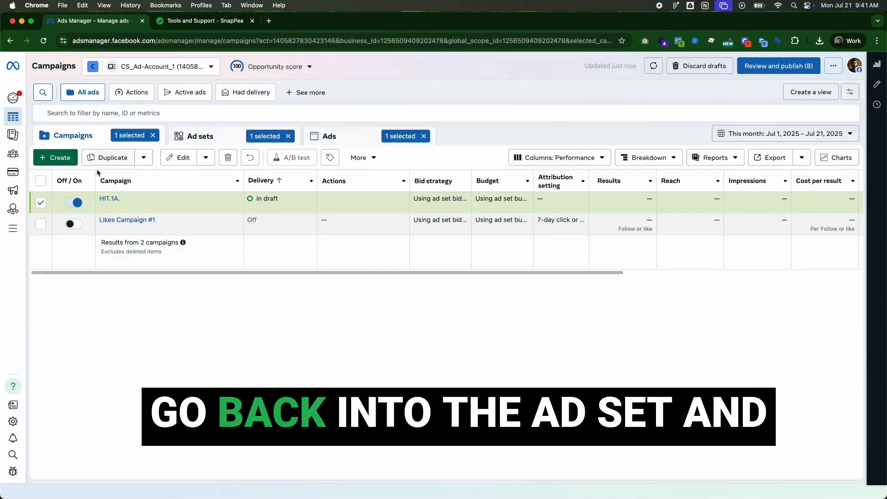
left_click(202, 137)
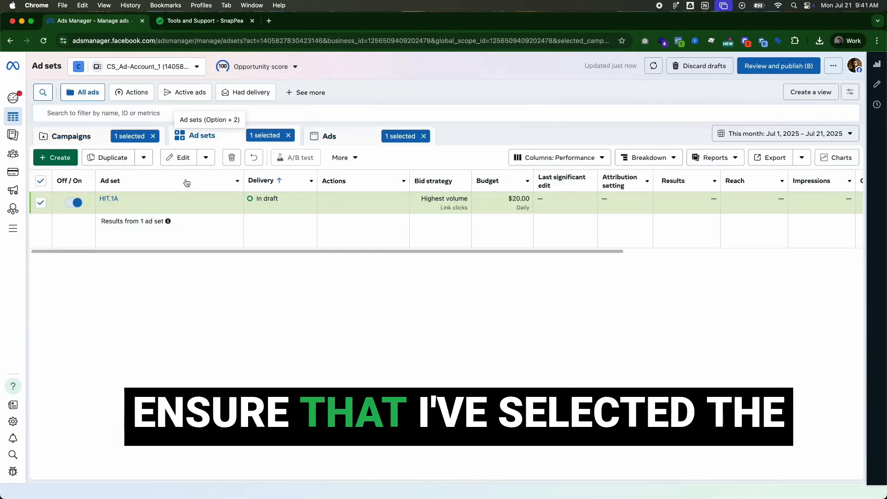
left_click(129, 211)
scroll(482, 263, "down", 5)
scroll(482, 263, "down", 5)
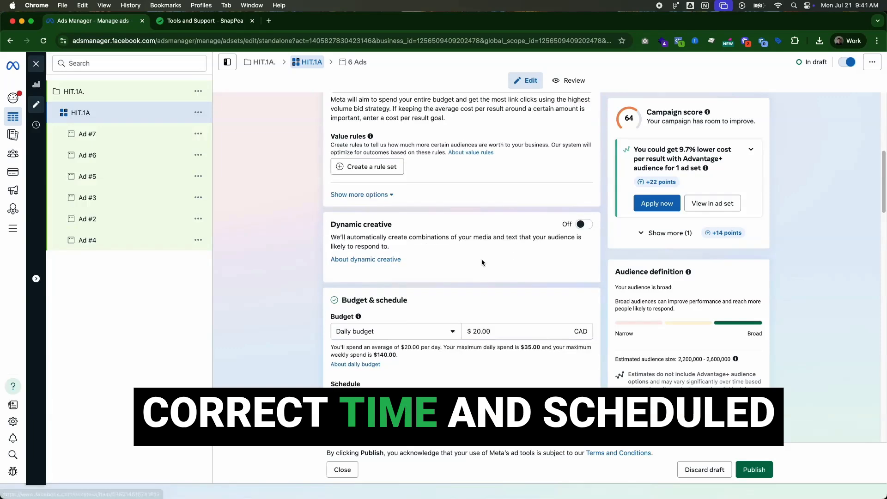